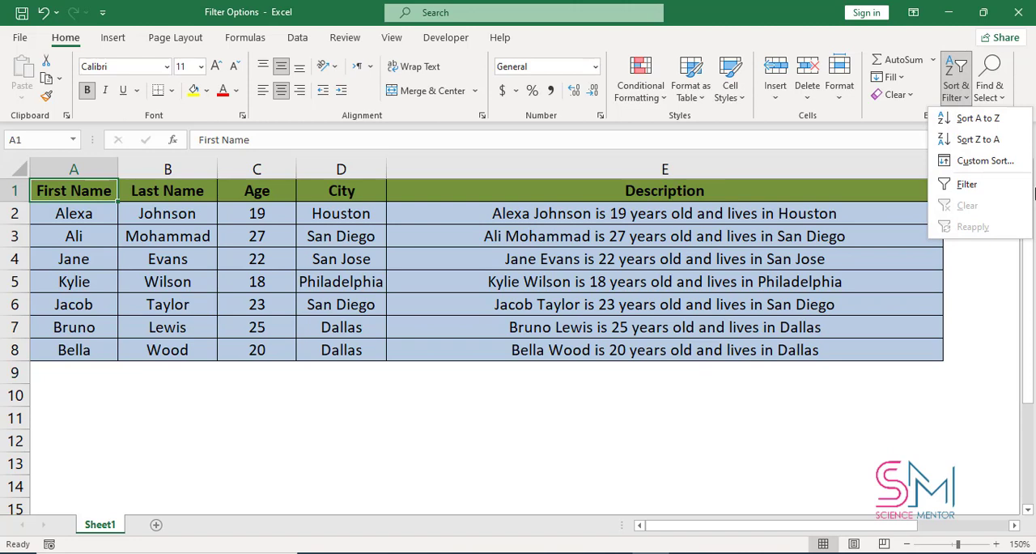
- Turn on filtering for the table and filter the First Name column to show only the first name in row 2
left_click(985, 192)
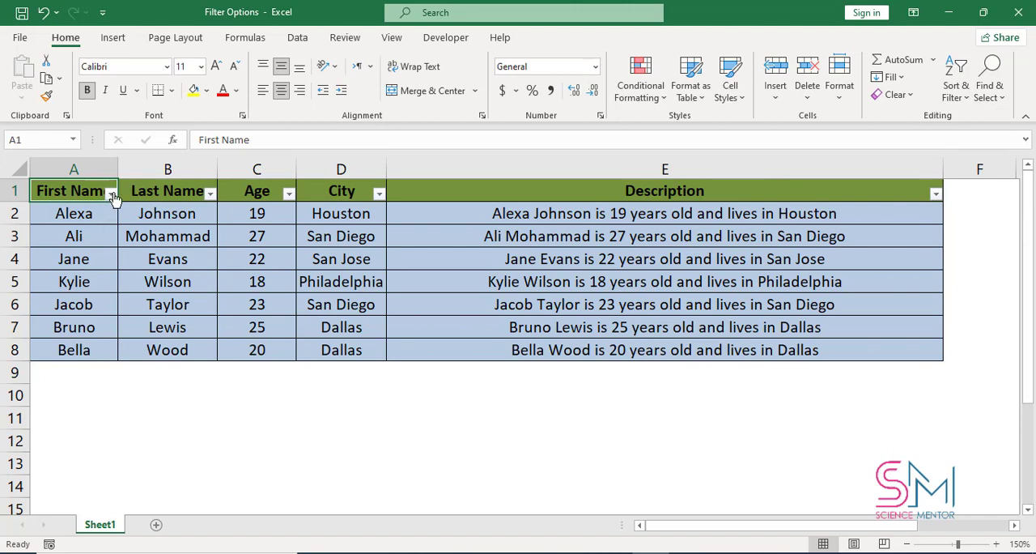
left_click(111, 193)
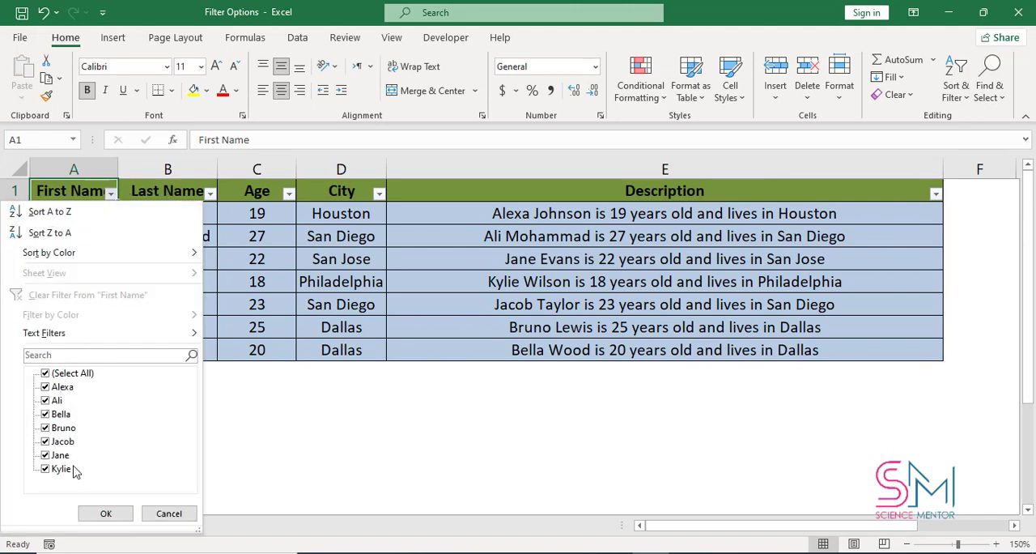
left_click(77, 376)
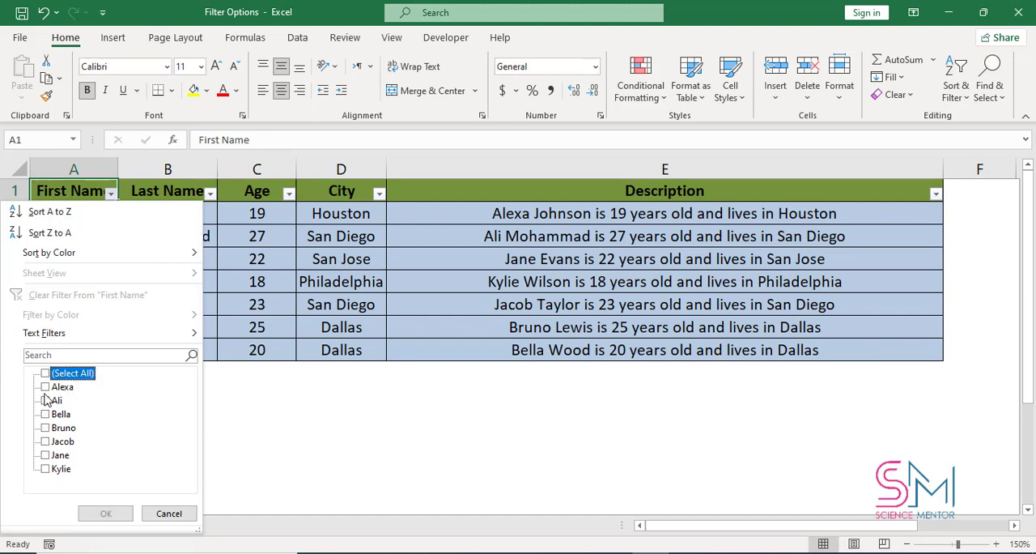
left_click(57, 388)
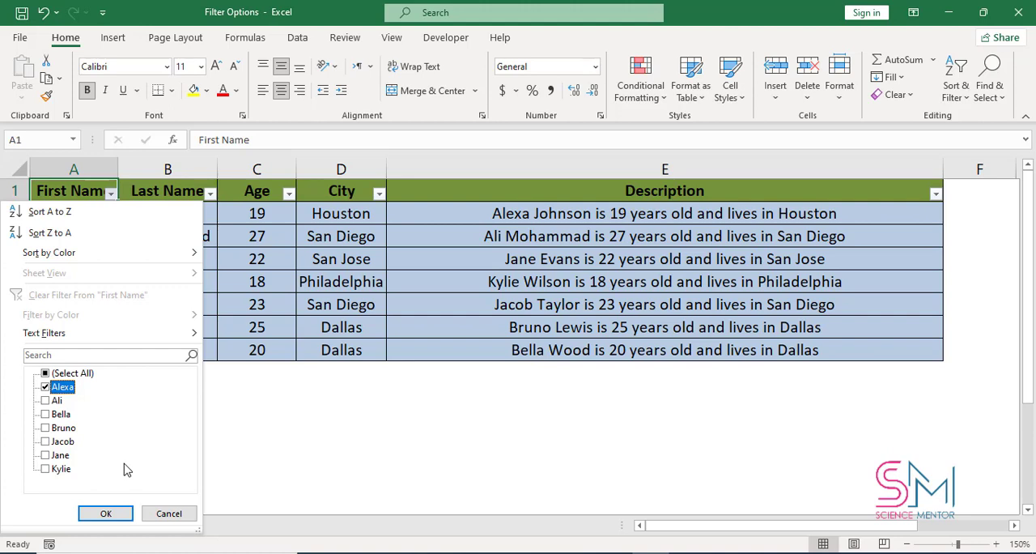
left_click(104, 512)
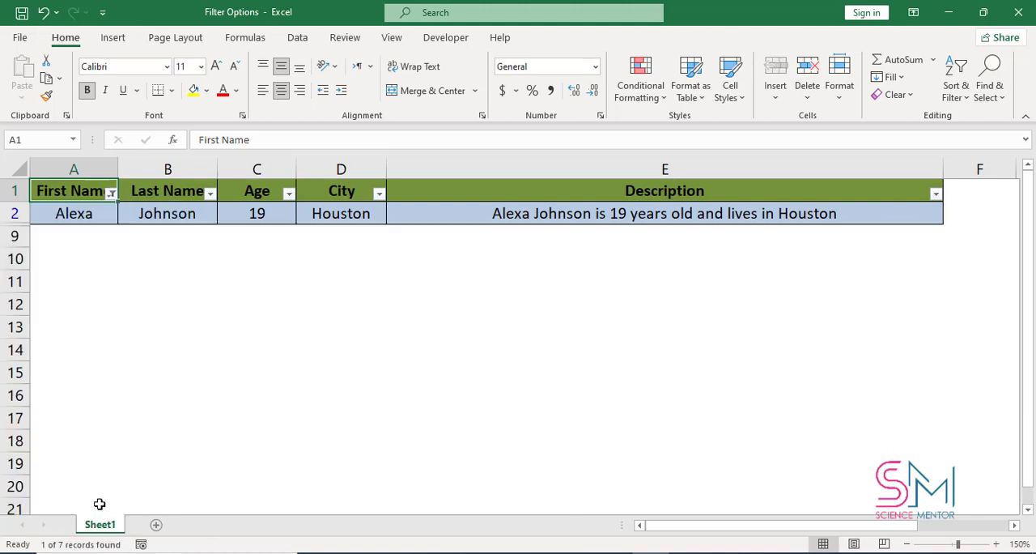
- Search the First Name filter for the name in row 4 and add it to the current filter
left_click(112, 194)
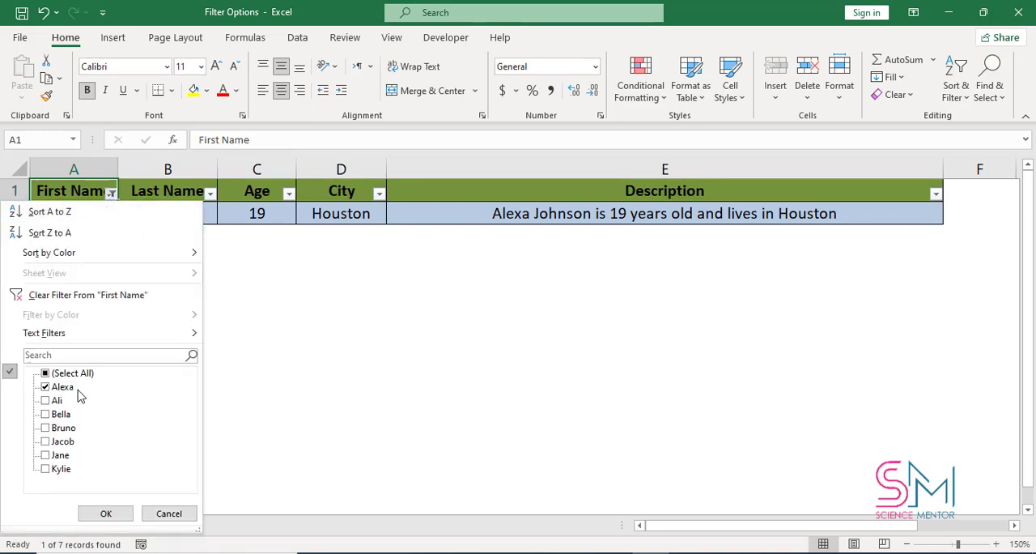
left_click(113, 353)
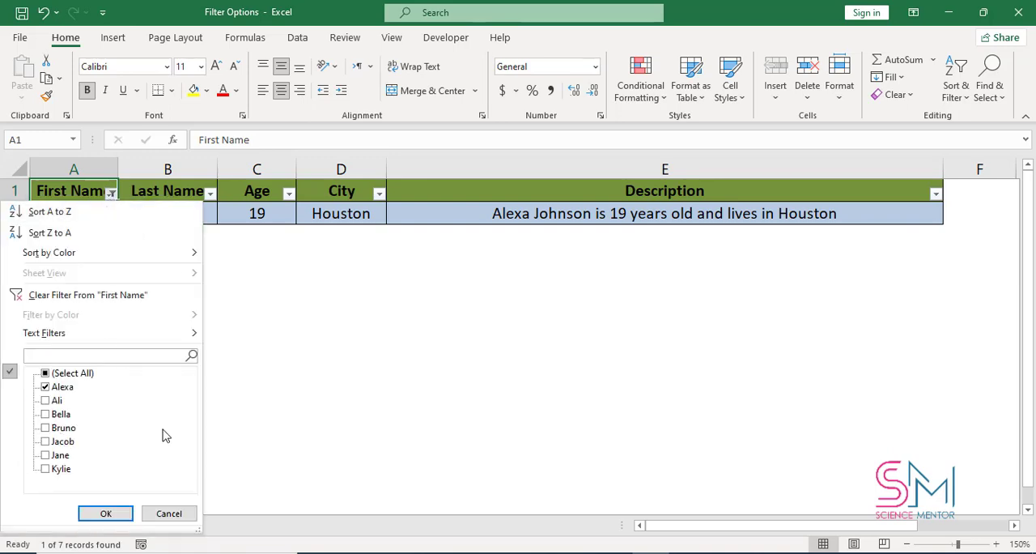
type("jane")
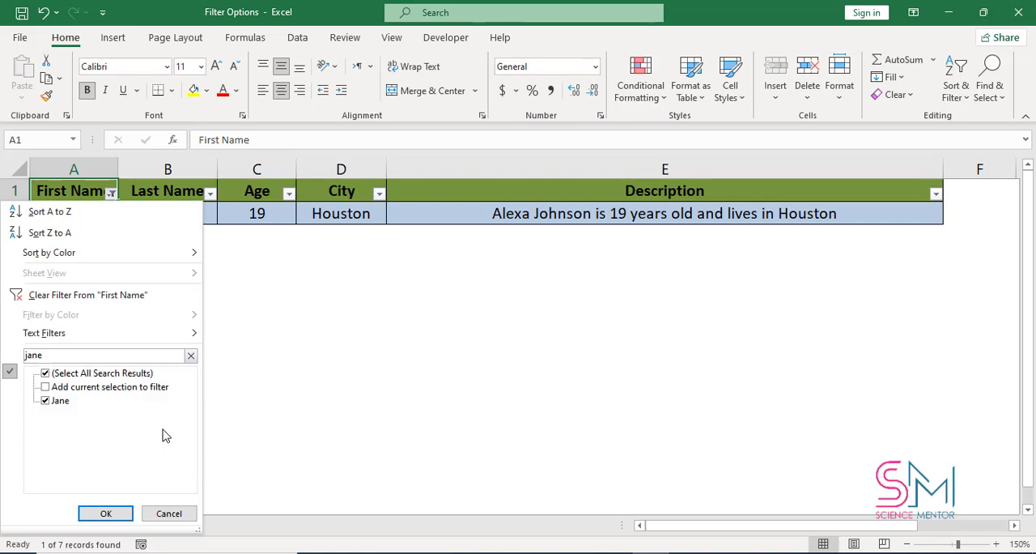
left_click(109, 375)
left_click(103, 387)
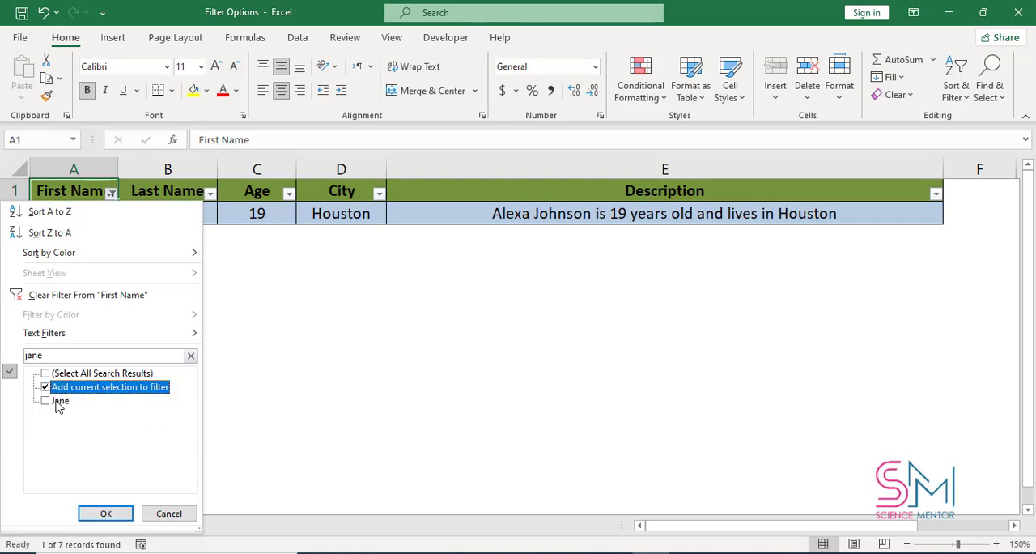
left_click(58, 402)
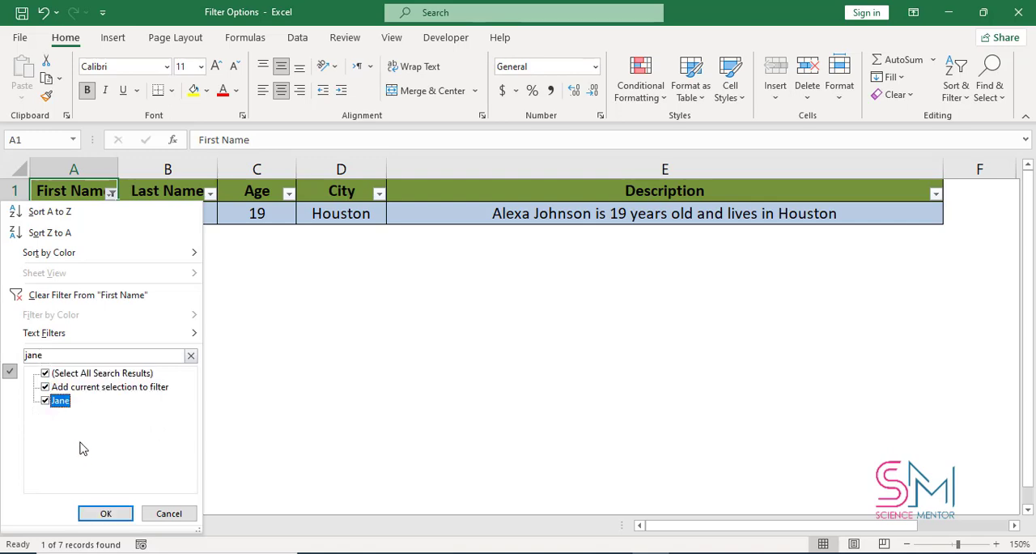
left_click(104, 514)
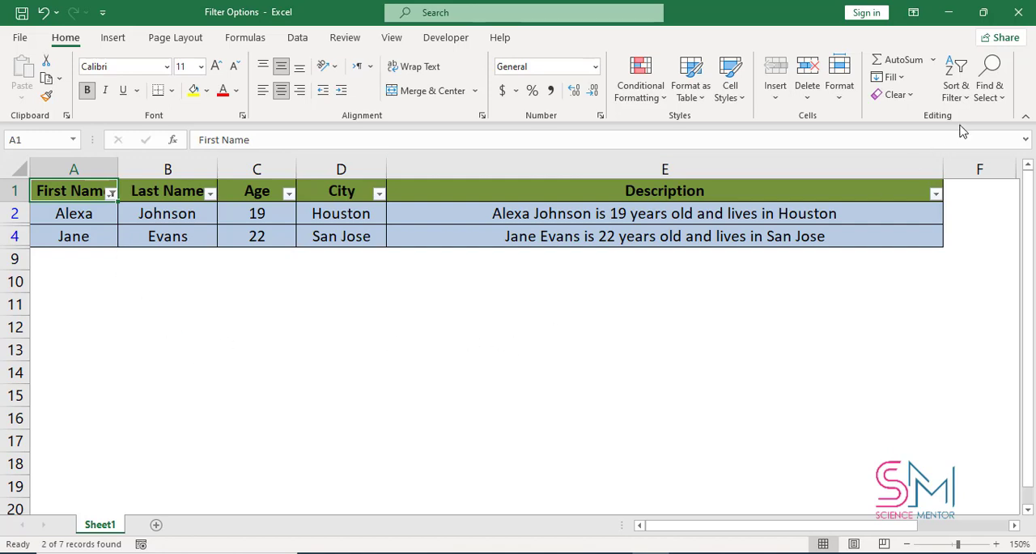
- Clear the filter and set up a custom First Name text filter that equals the name in row 5
left_click(957, 93)
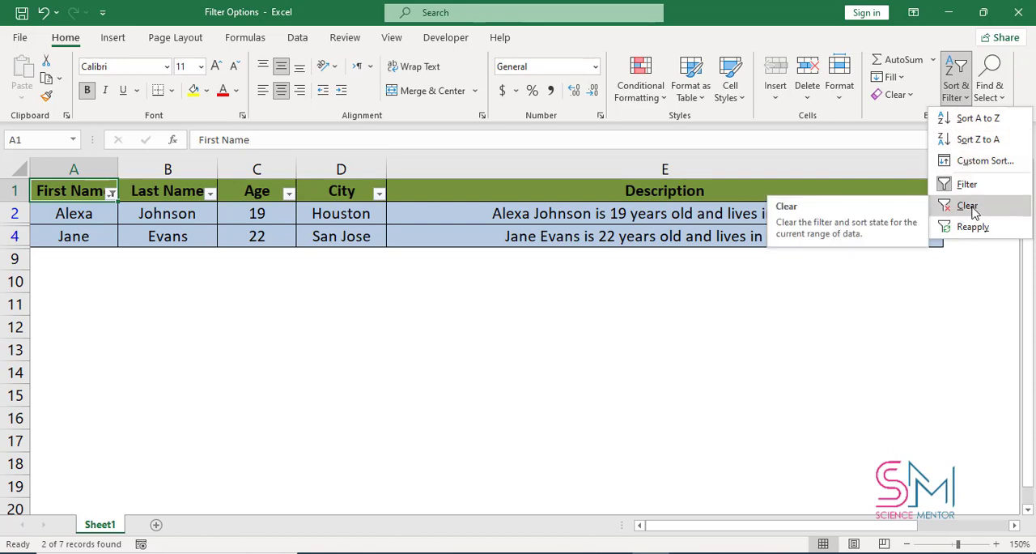
left_click(968, 206)
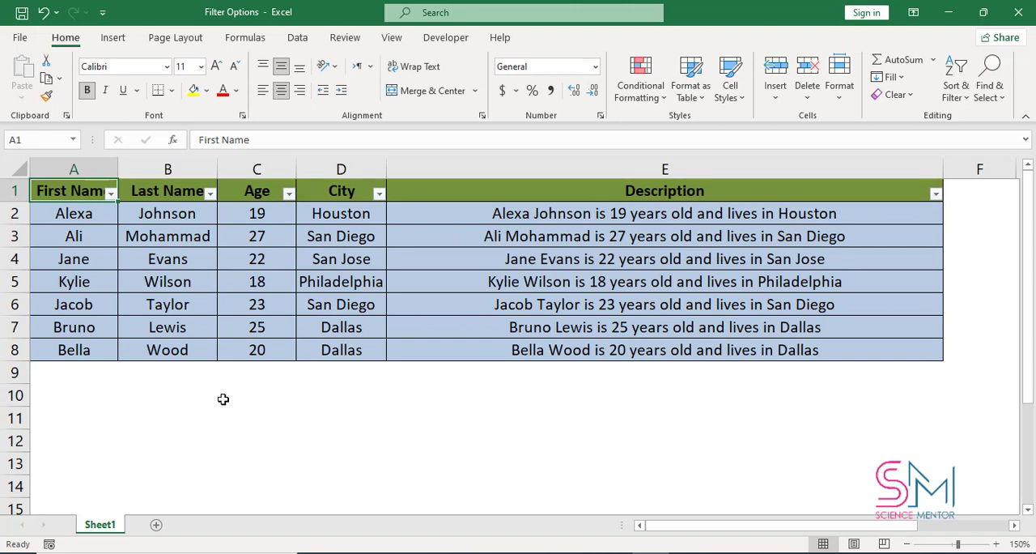
left_click(111, 194)
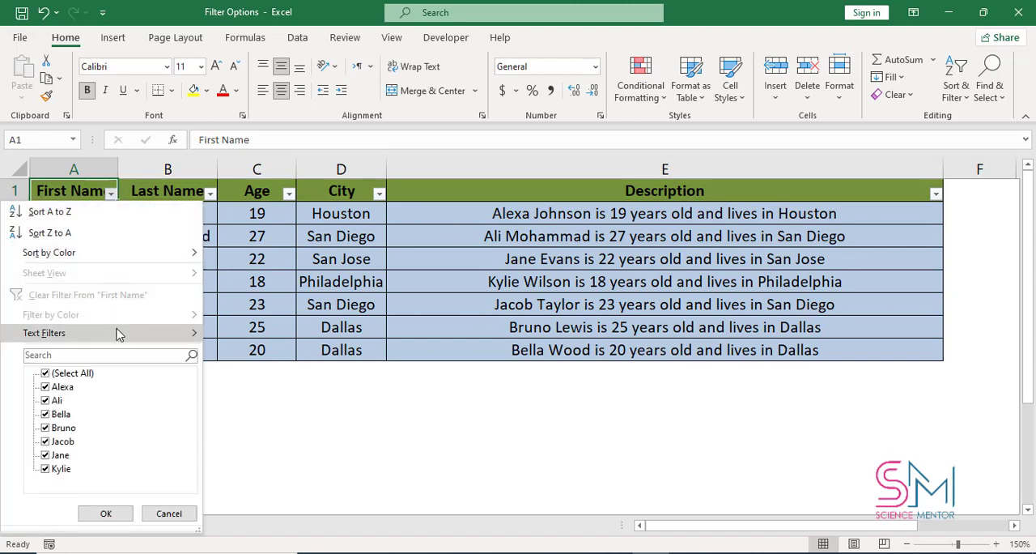
mouse_move(123, 335)
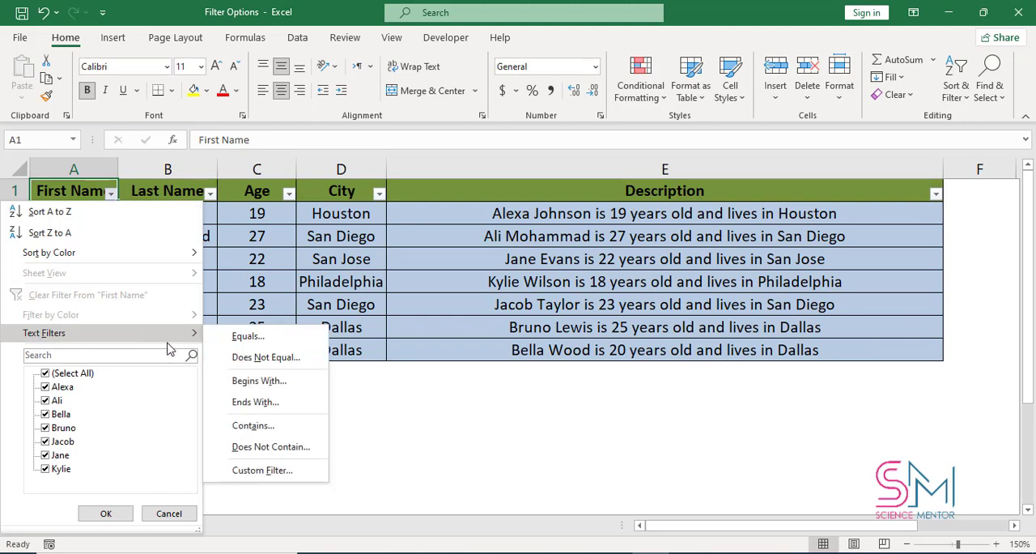
left_click(276, 344)
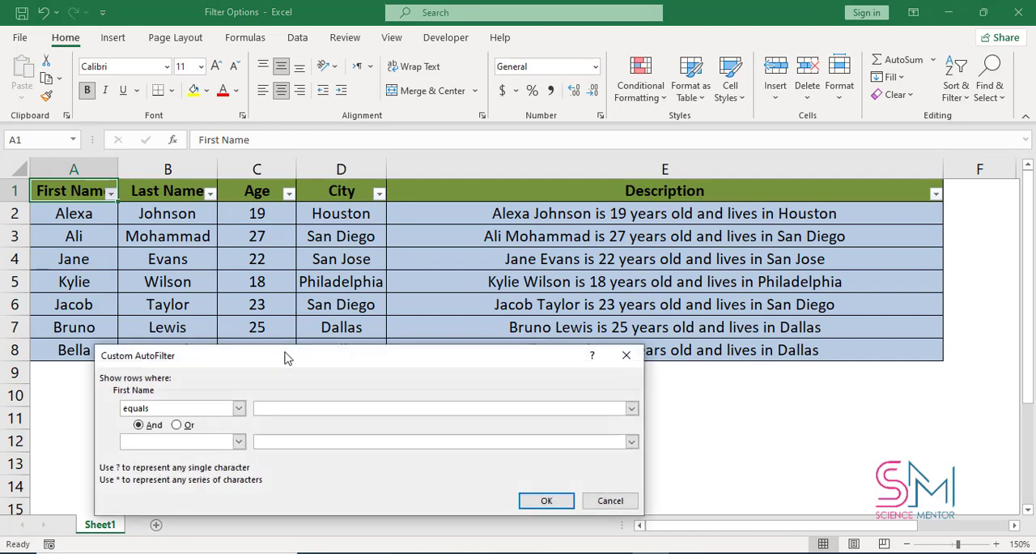
left_click_drag(284, 353, 511, 313)
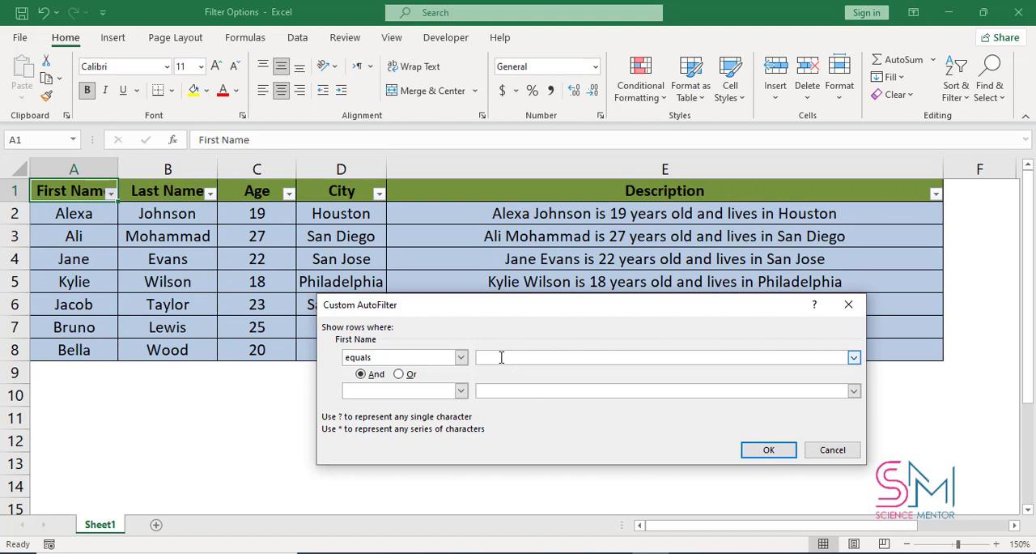
type("kylie")
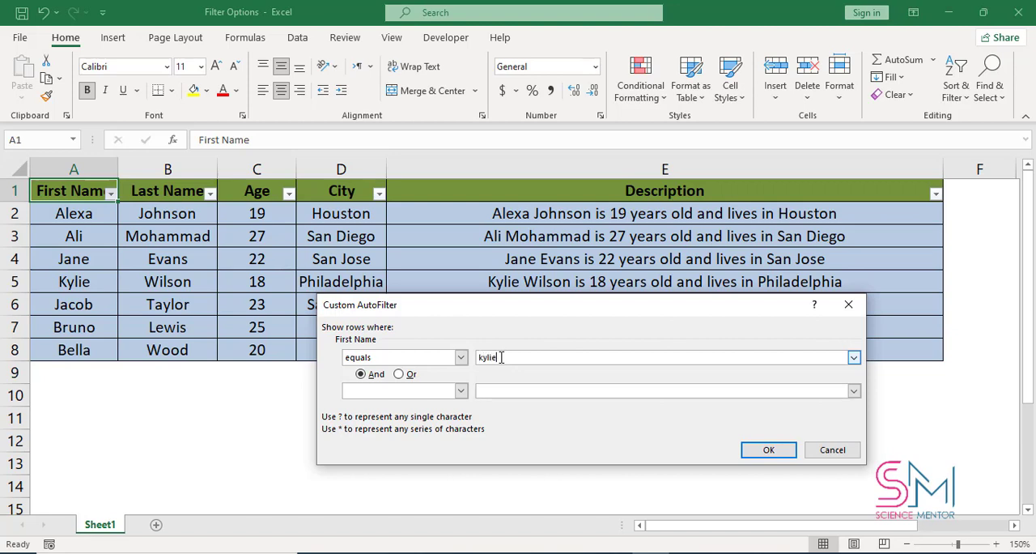
- Add an Or condition that equals the first name in row 8 and apply the custom filter
left_click(400, 375)
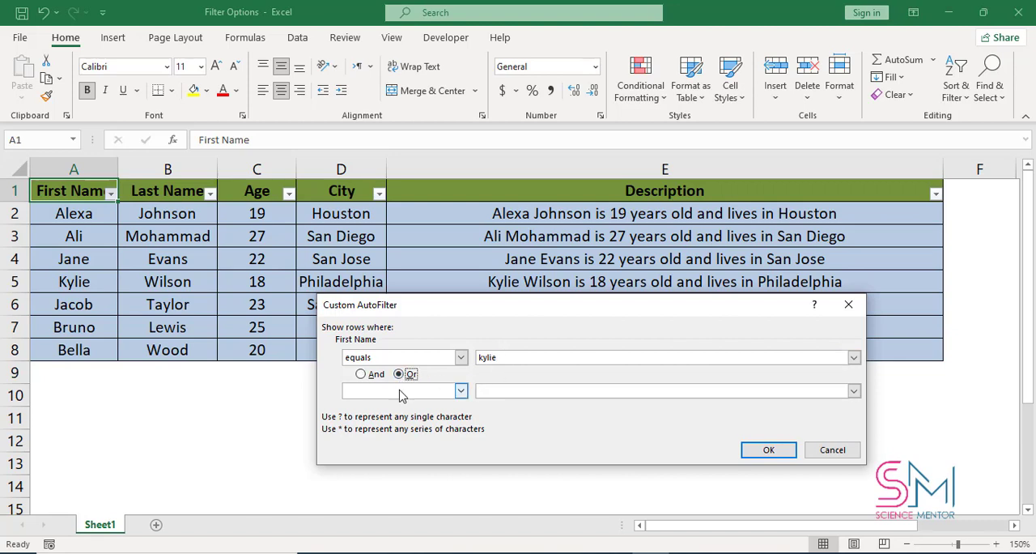
left_click(461, 390)
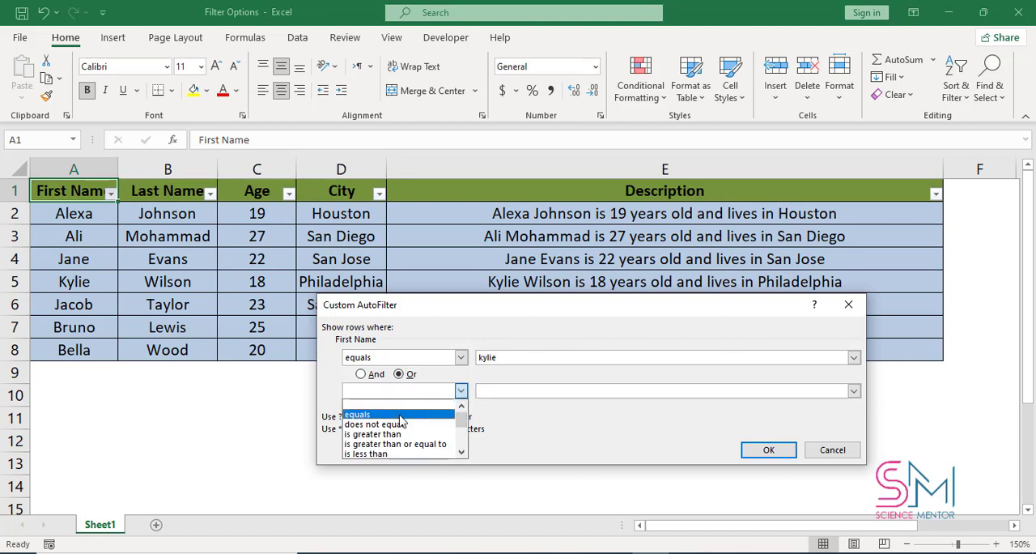
left_click(409, 407)
left_click(499, 393)
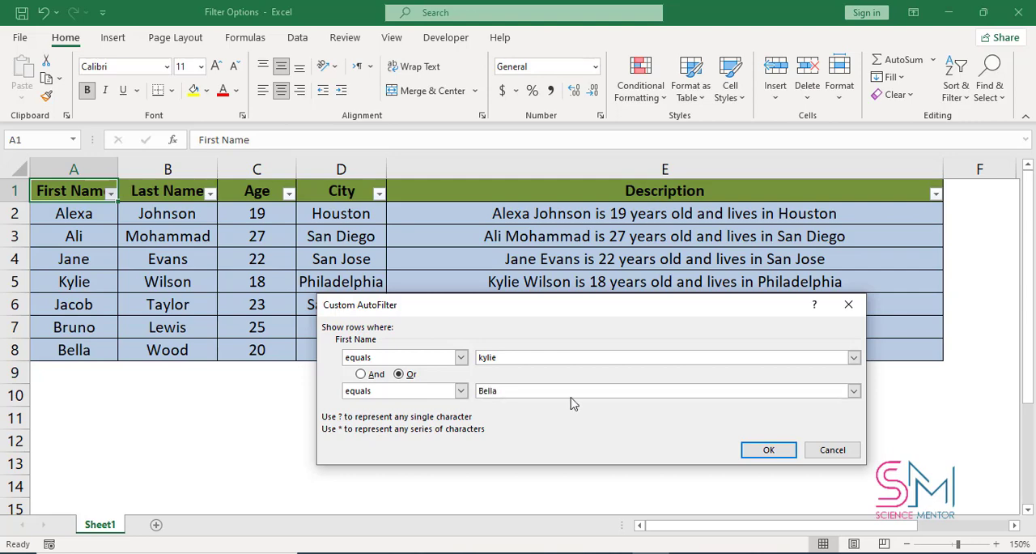
left_click(757, 447)
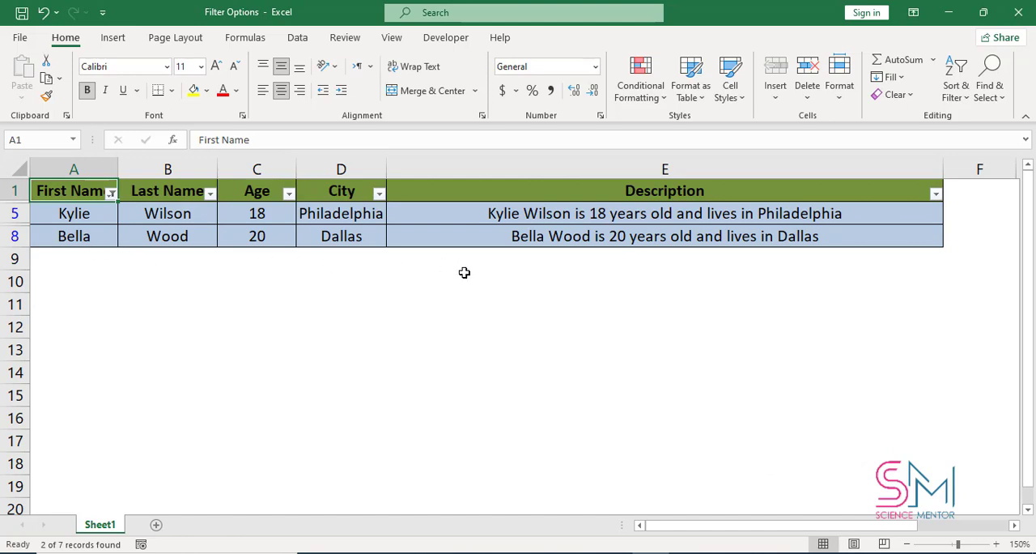
- Clear the filter and set up a custom First Name filter whose first condition is begins with A
left_click(956, 89)
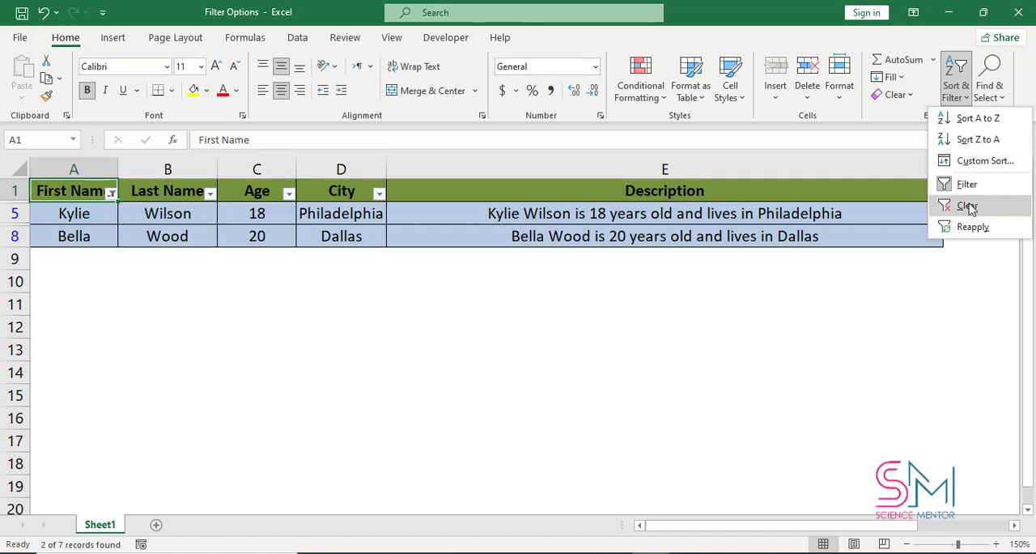
left_click(968, 206)
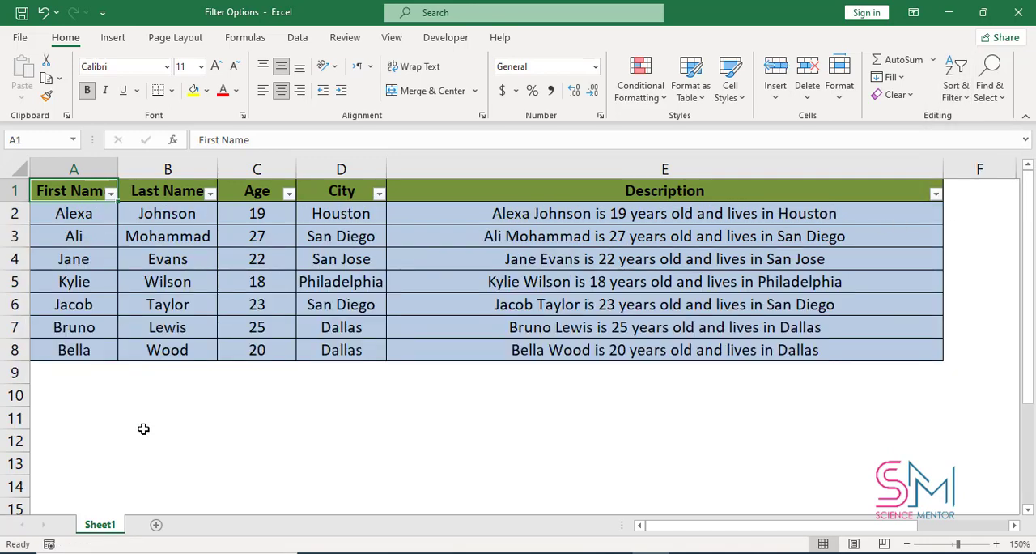
left_click(111, 193)
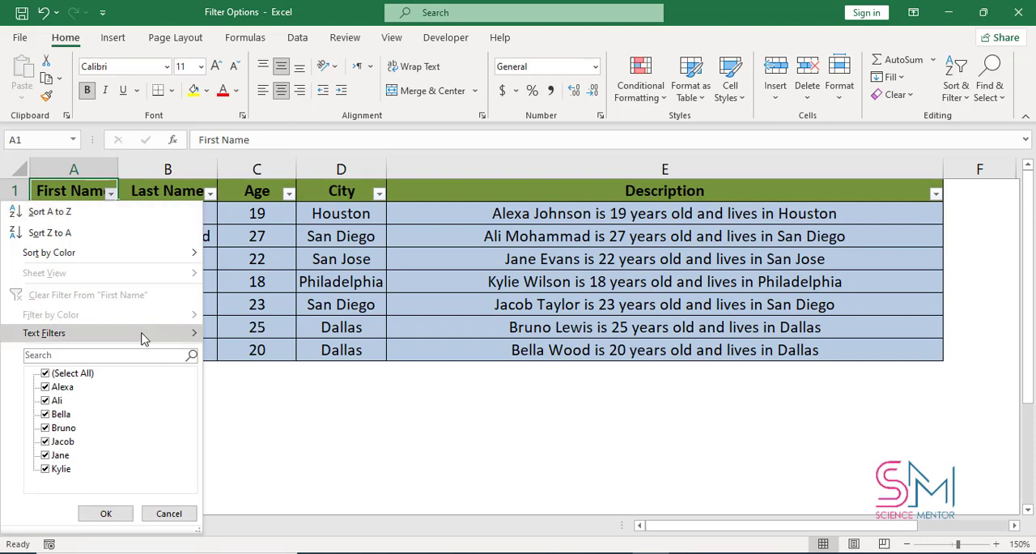
mouse_move(144, 335)
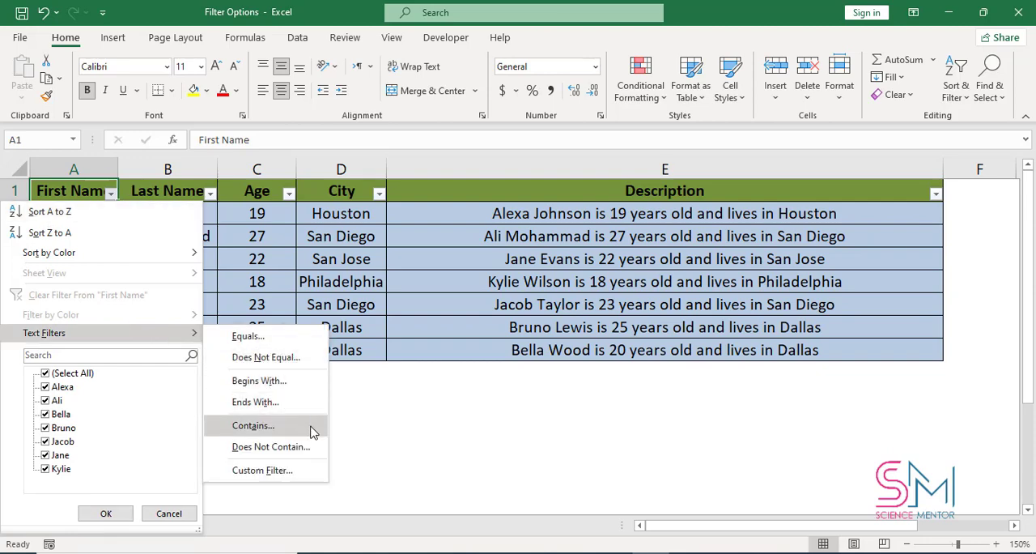
left_click(262, 470)
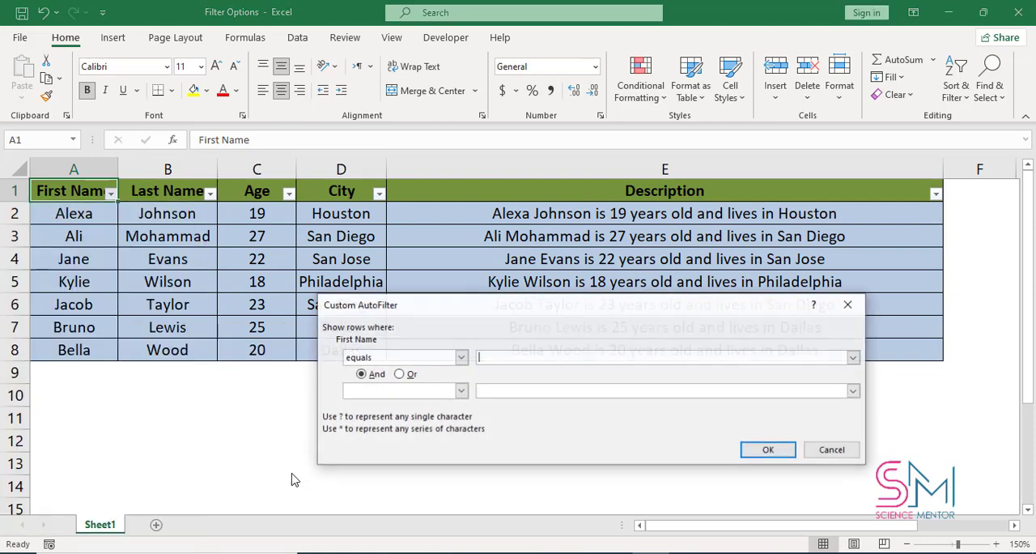
left_click(462, 358)
left_click_drag(462, 385, 466, 411)
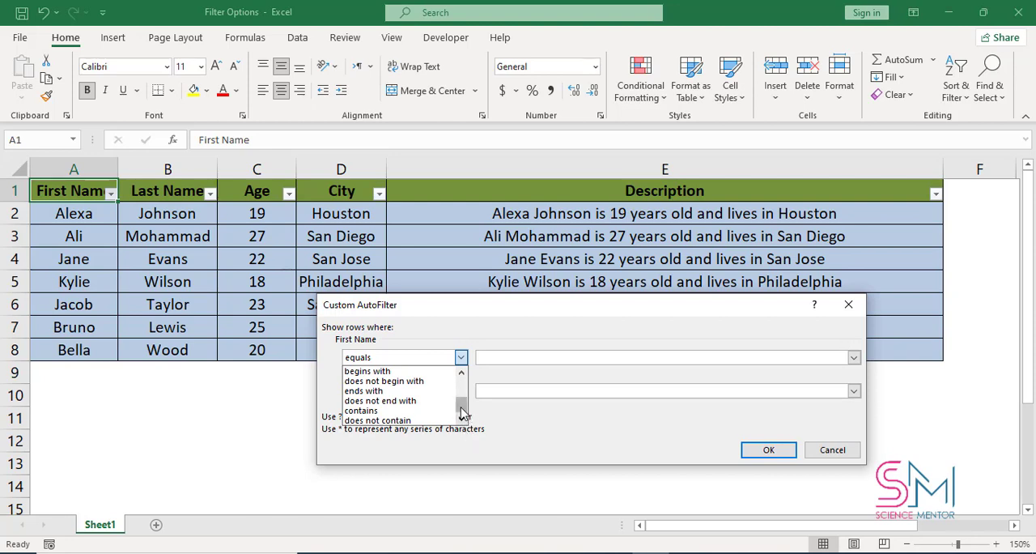
mouse_move(461, 410)
left_mouse_down()
mouse_move(459, 392)
mouse_move(459, 400)
left_mouse_up()
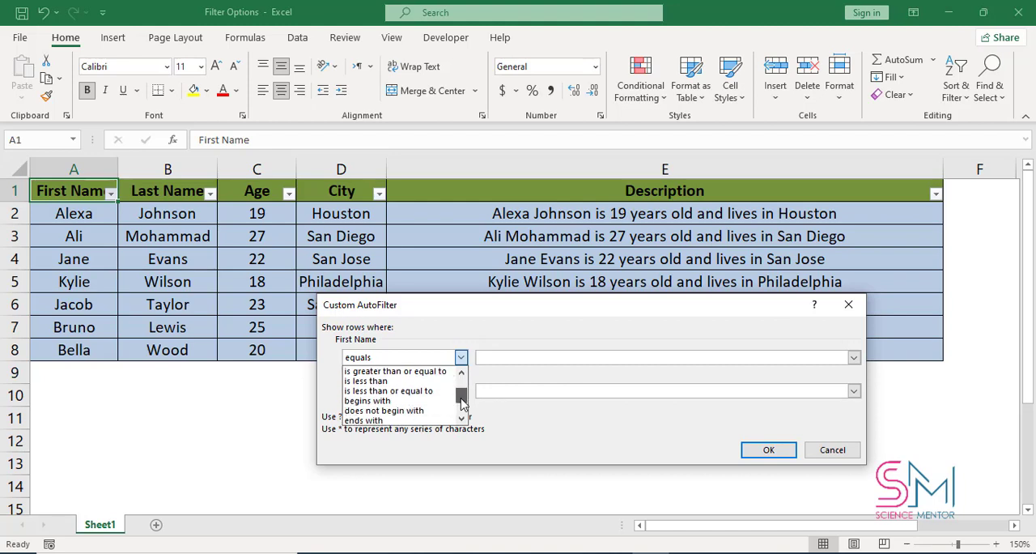
left_click(416, 405)
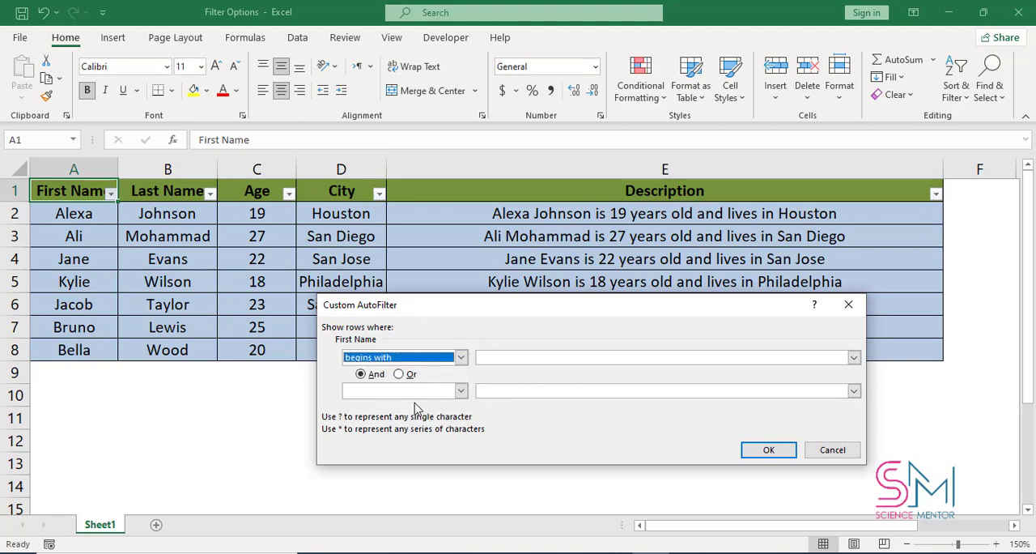
left_click(535, 359)
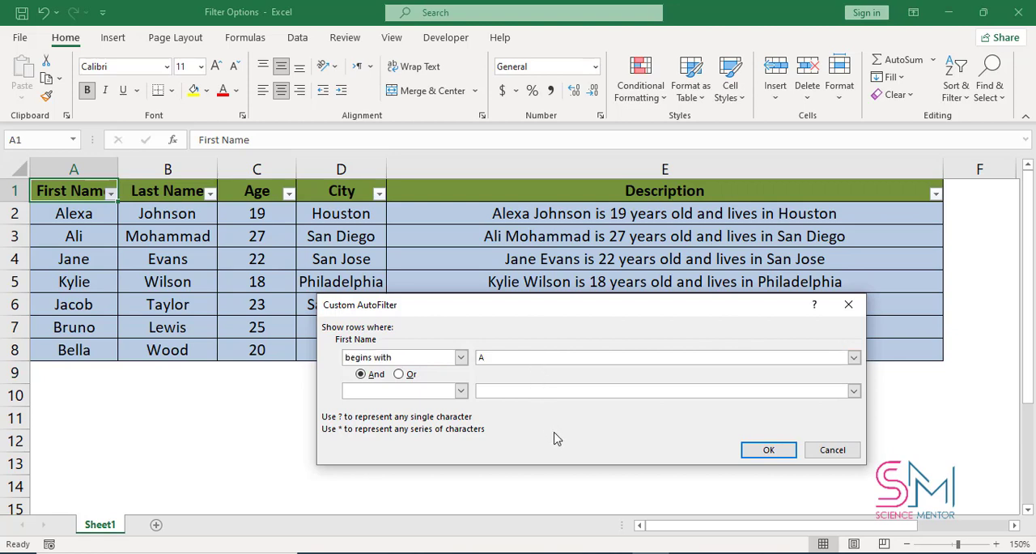
- Add an Or condition of does not end with I to the First Name filter and apply it
left_click(498, 390)
left_click(399, 374)
left_click(459, 391)
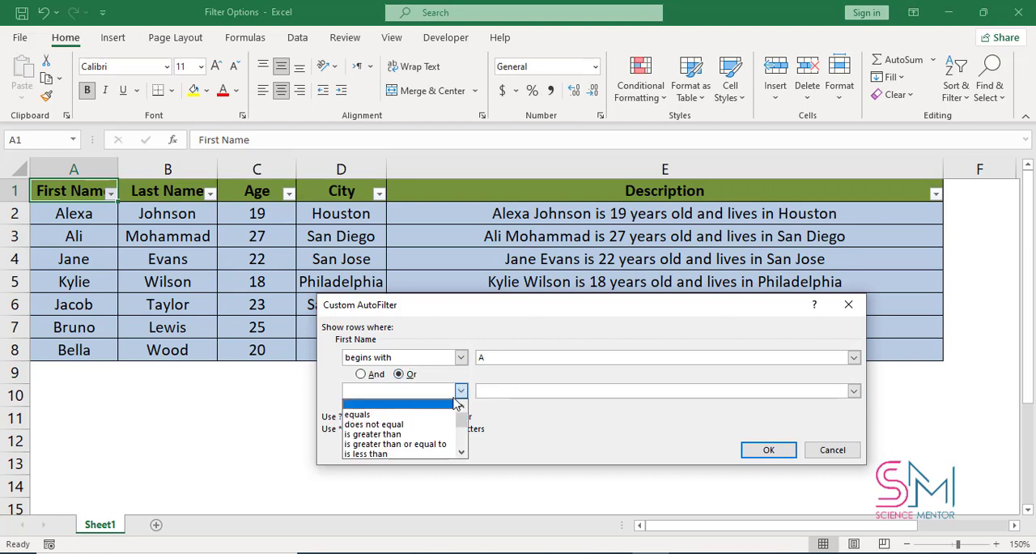
left_click_drag(463, 417, 464, 450)
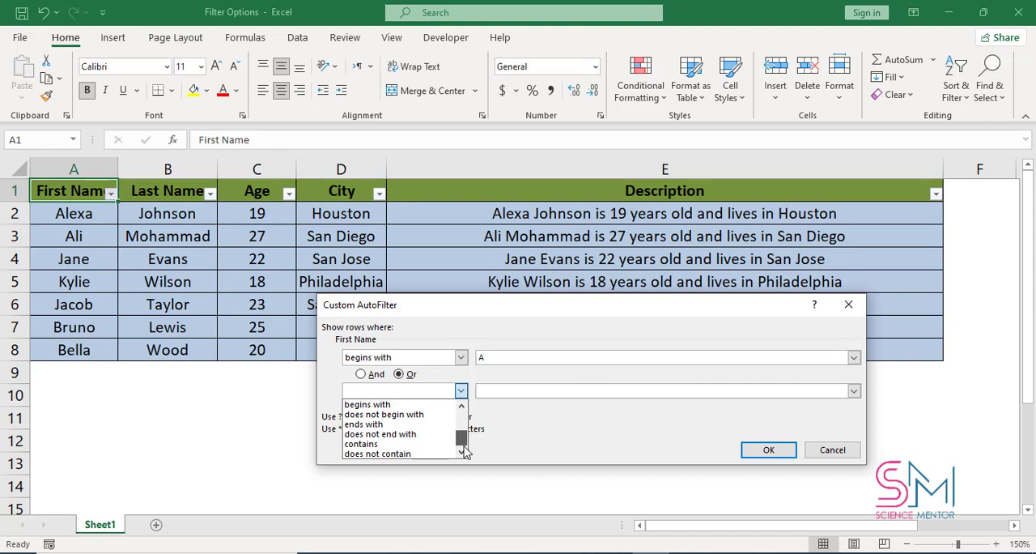
left_click(410, 436)
left_click(510, 391)
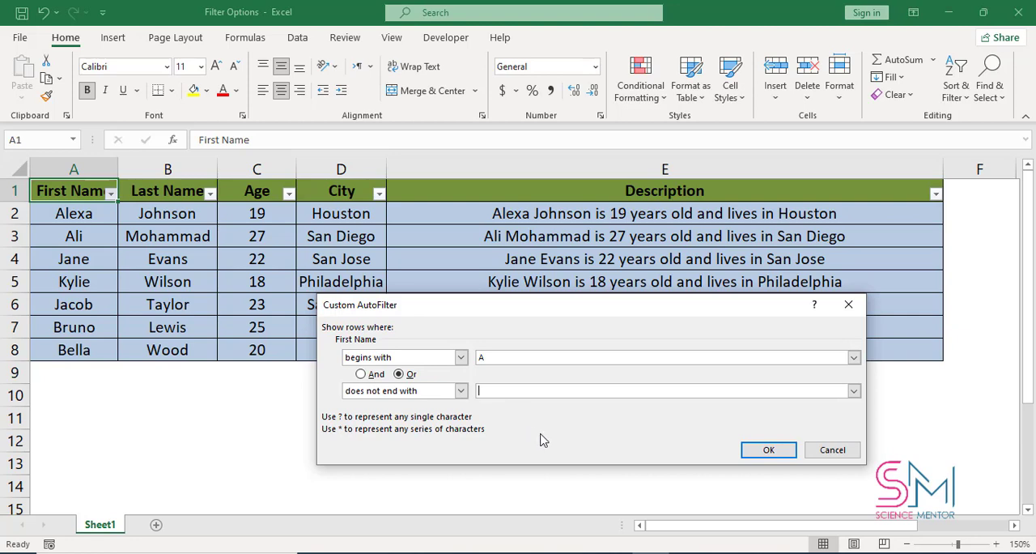
type("I")
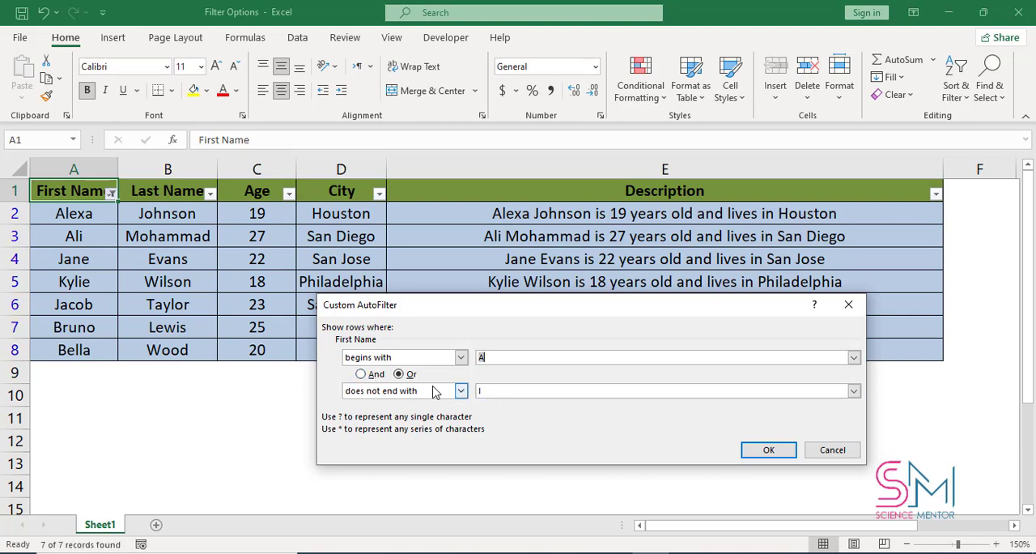
- Join the two First Name filter conditions with And instead of Or and apply the filter
left_click(361, 374)
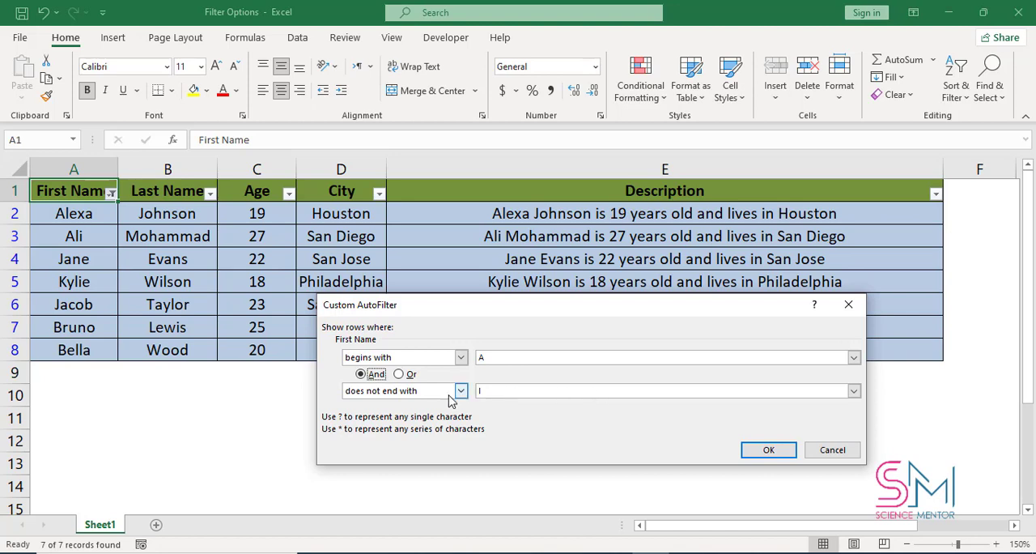
left_click(769, 452)
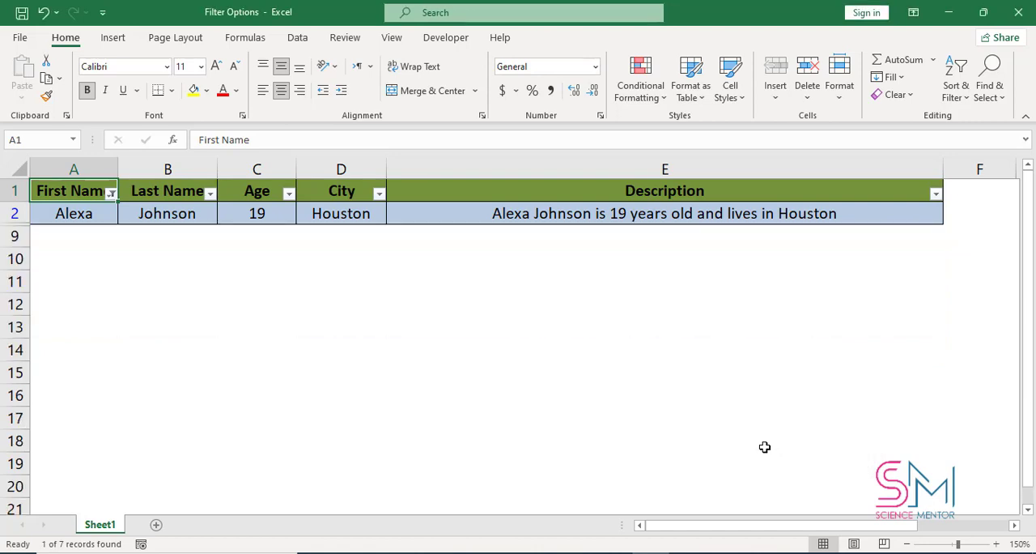
- Undo the last First Name filter and clear all filtering from the table
key("ctrl+z")
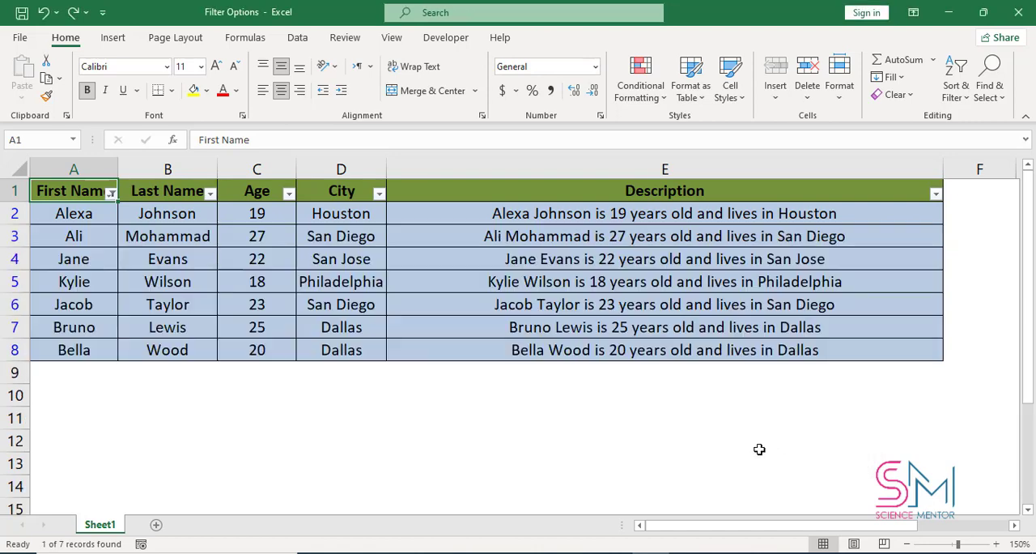
left_click(111, 194)
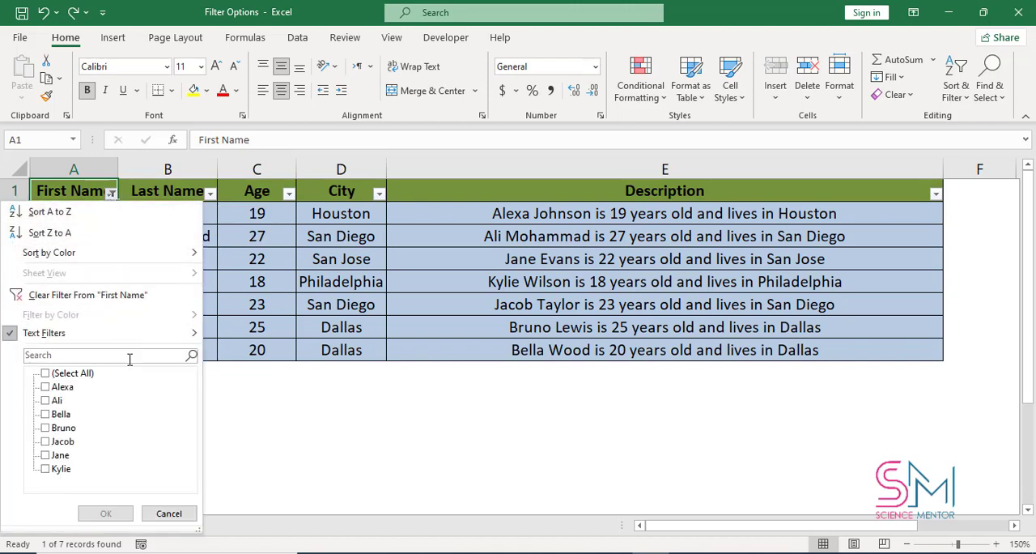
left_click(172, 332)
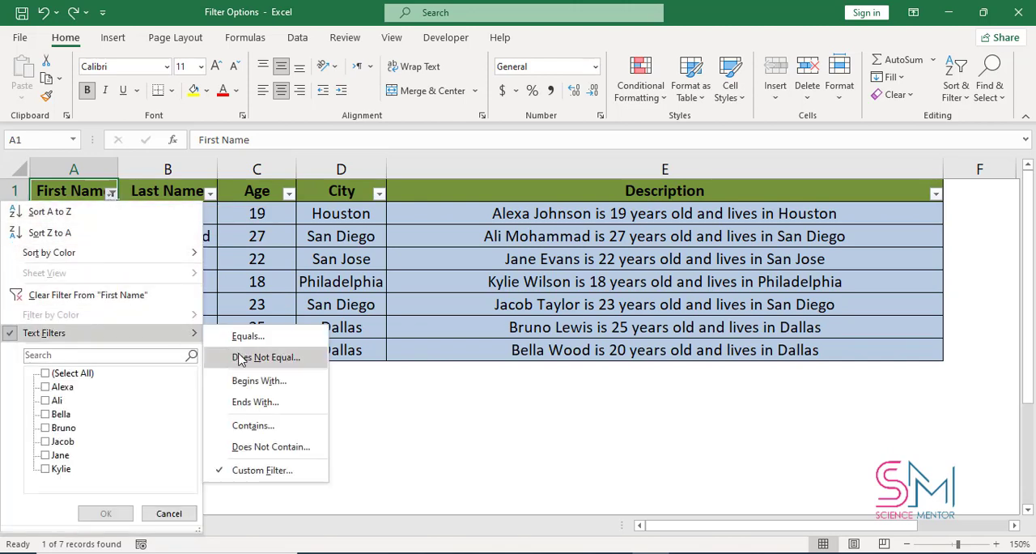
left_click(965, 98)
left_click(965, 99)
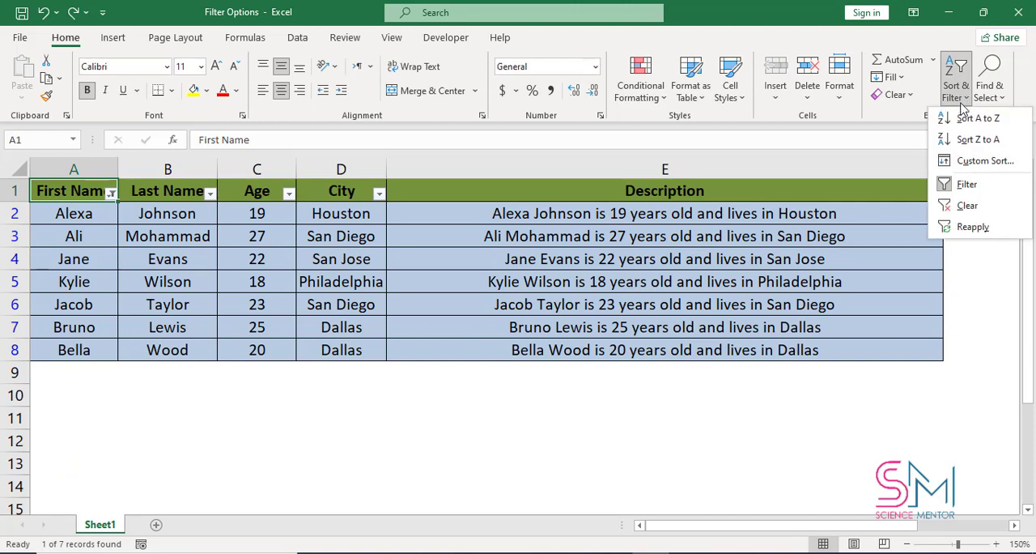
left_click(962, 204)
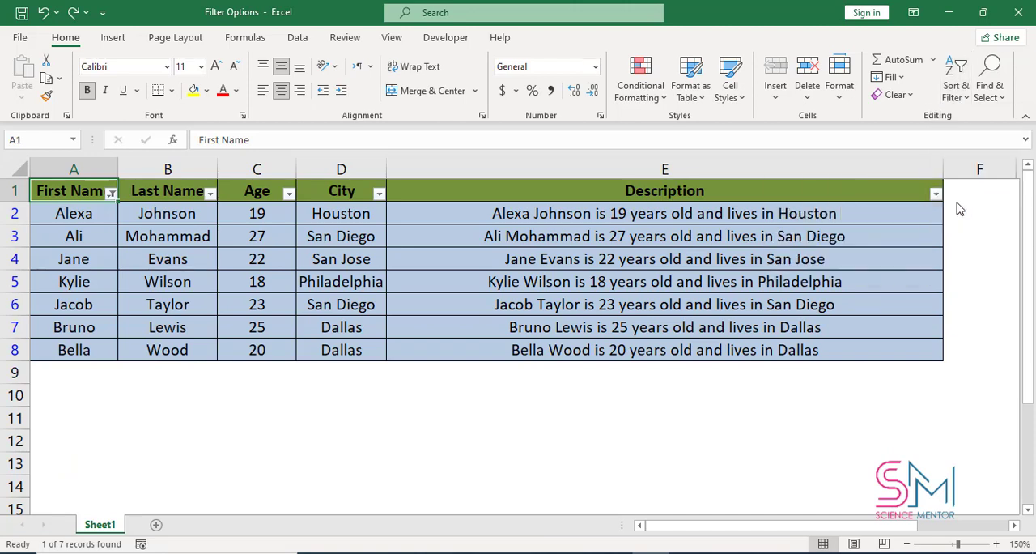
- Set up a custom Age filter whose first condition is greater than 22
left_click(288, 196)
mouse_move(241, 339)
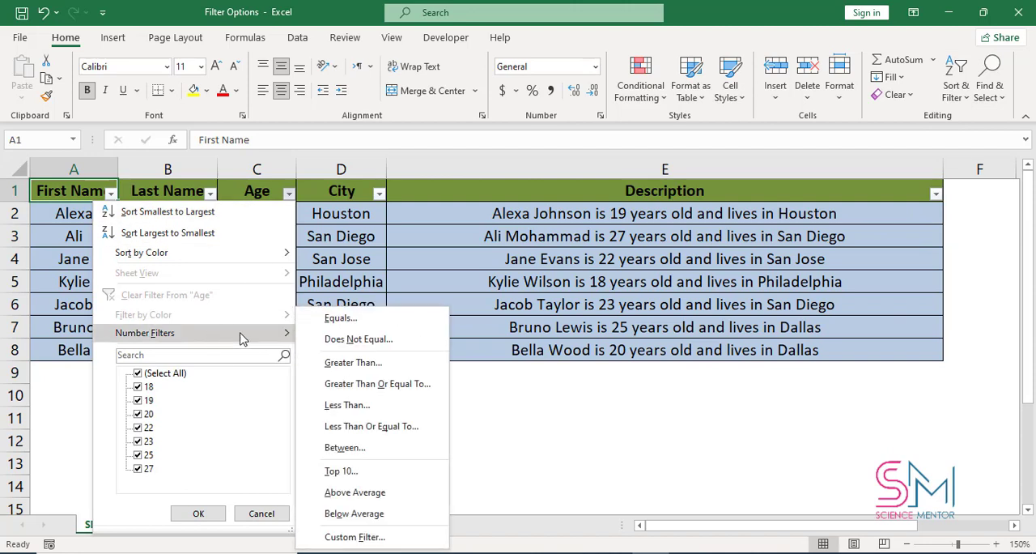
left_click(363, 538)
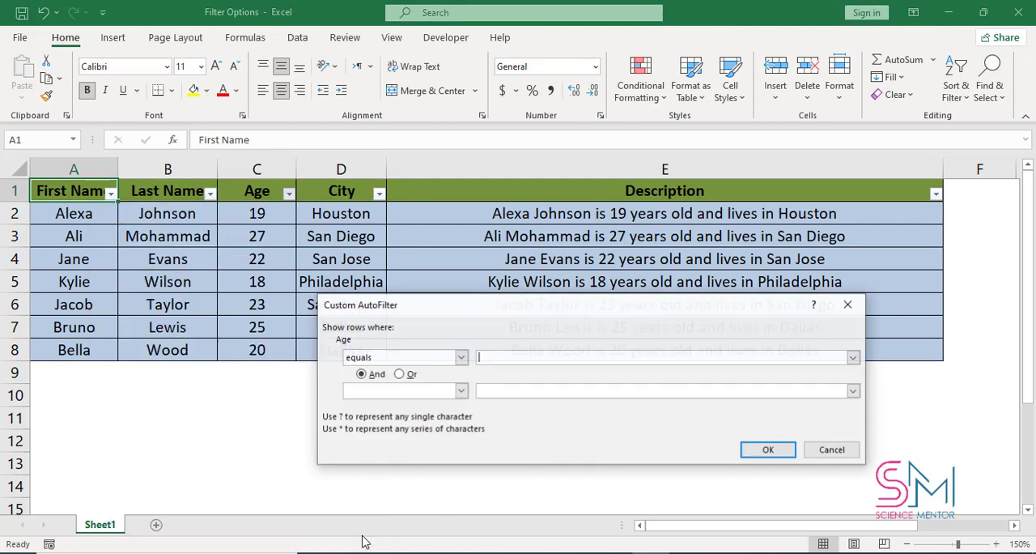
left_click_drag(508, 315, 638, 299)
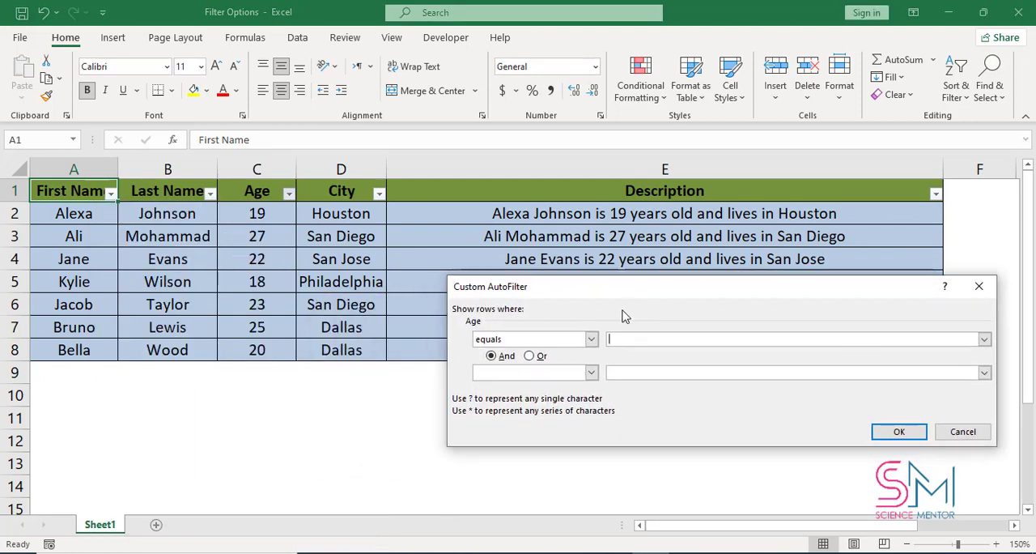
left_click(592, 339)
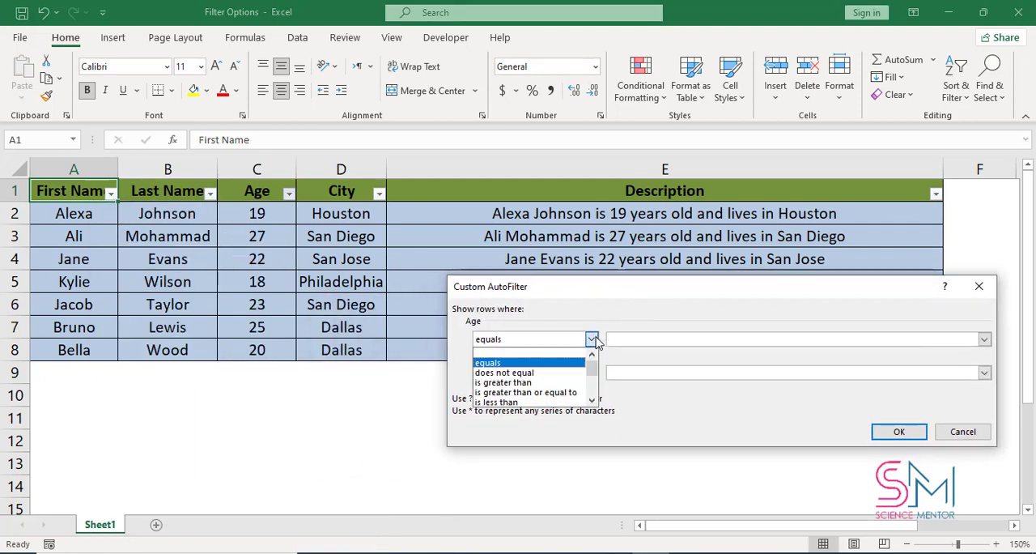
left_click(566, 383)
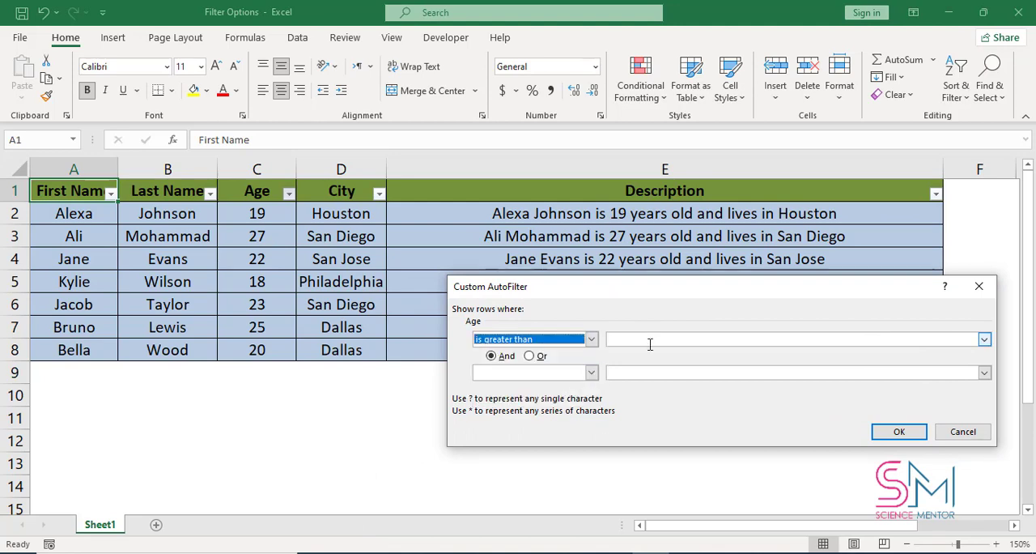
left_click(650, 341)
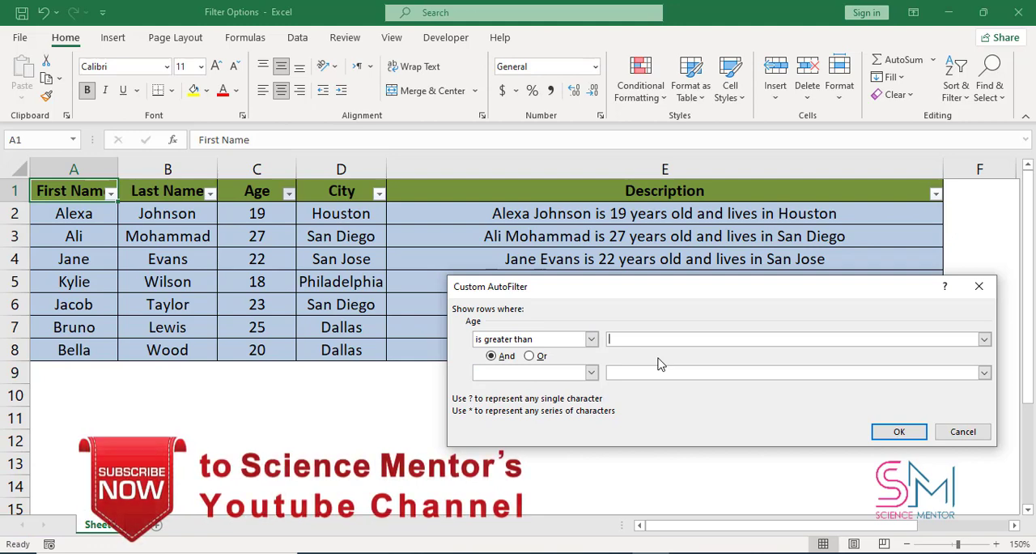
type("22")
- Add an Or condition of equals 18 to the Age filter and apply it
left_click(530, 356)
left_click(591, 372)
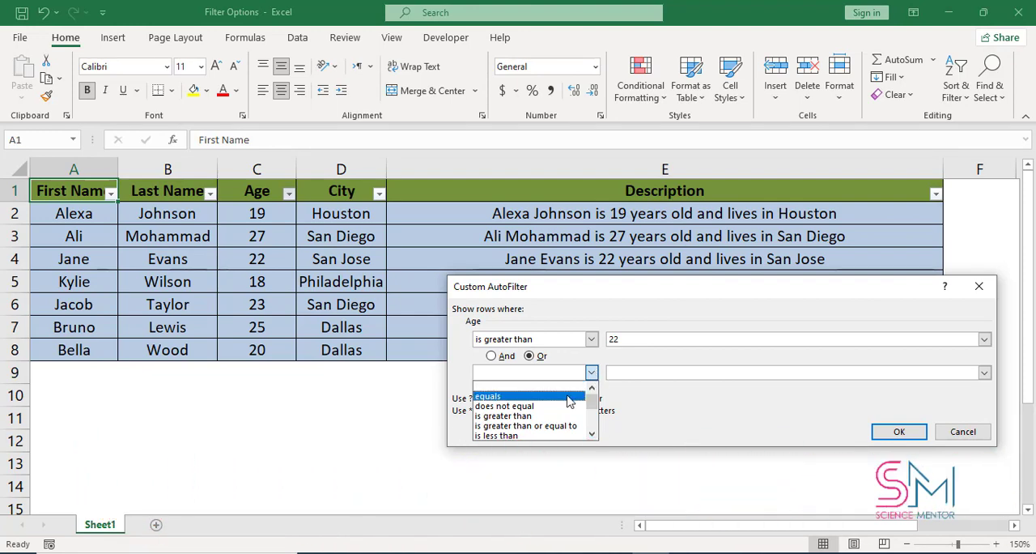
left_click(569, 397)
left_click(668, 374)
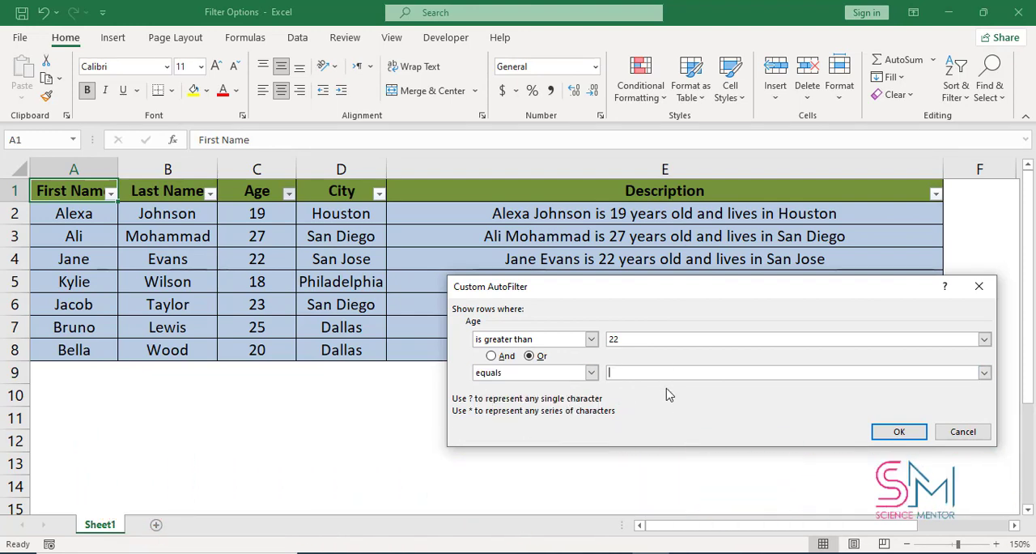
type("18")
left_click(914, 433)
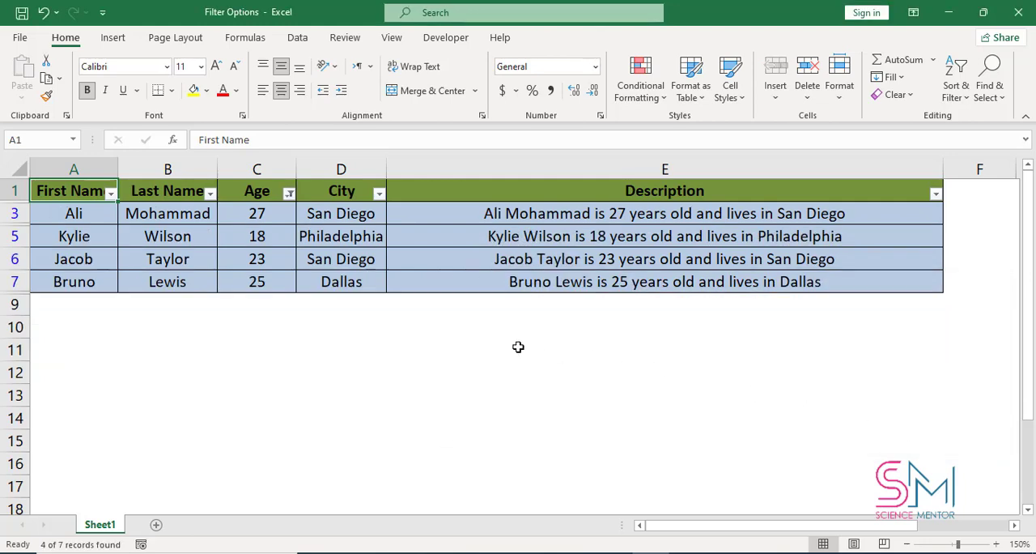
- Clear the Age filter from the table
left_click(956, 91)
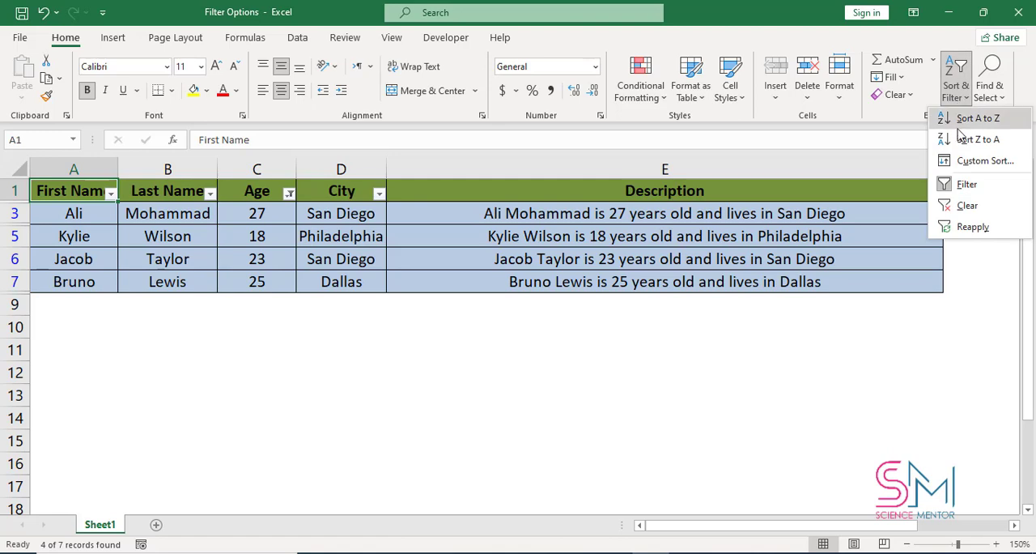
left_click(971, 207)
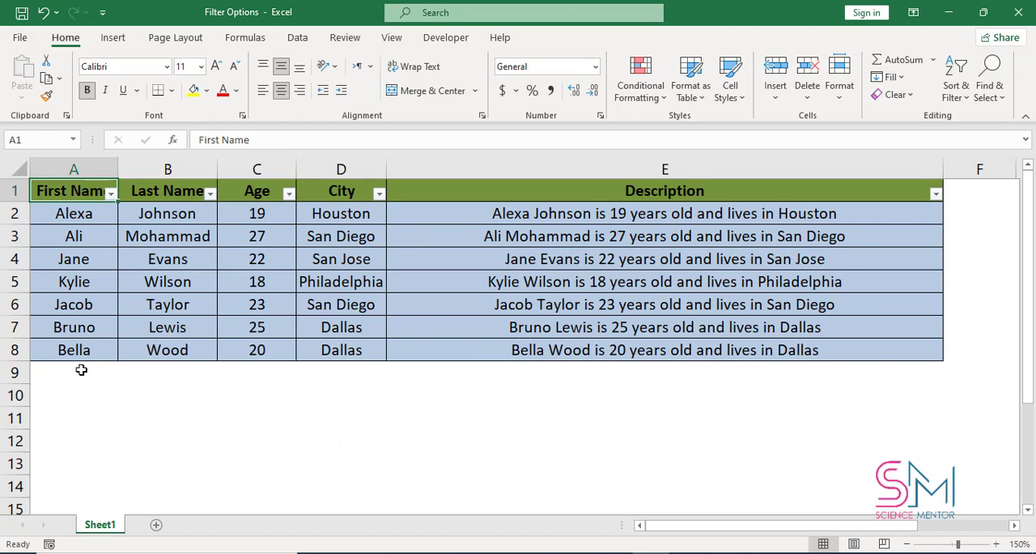
- Examine the values offered for both conditions of a custom First Name filter, leaving the filter unapplied
left_click(111, 194)
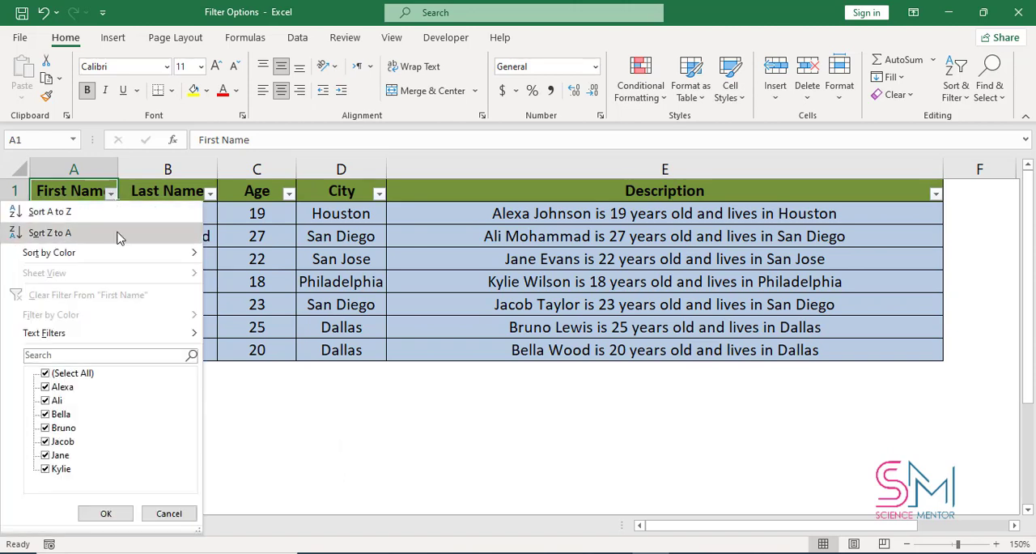
mouse_move(162, 341)
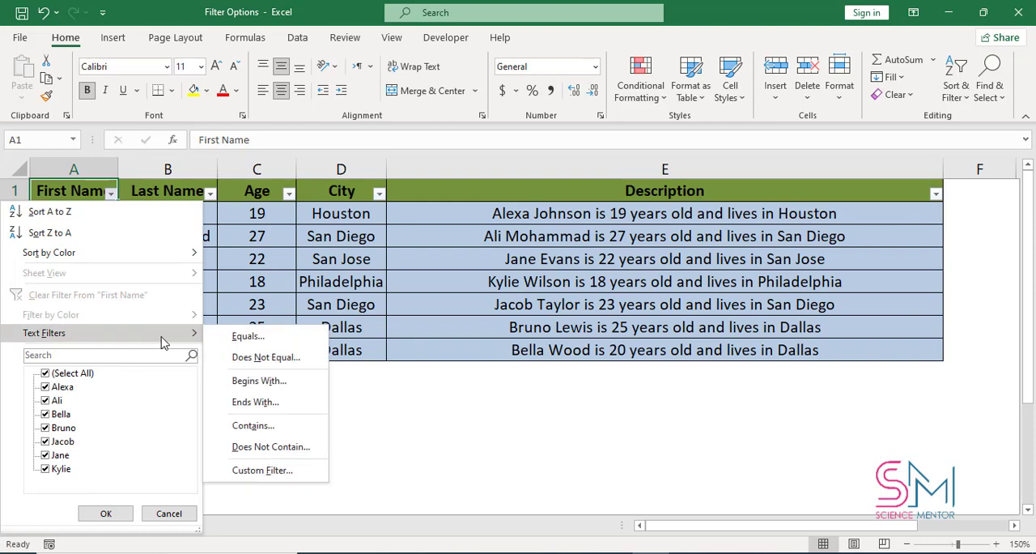
left_click(295, 471)
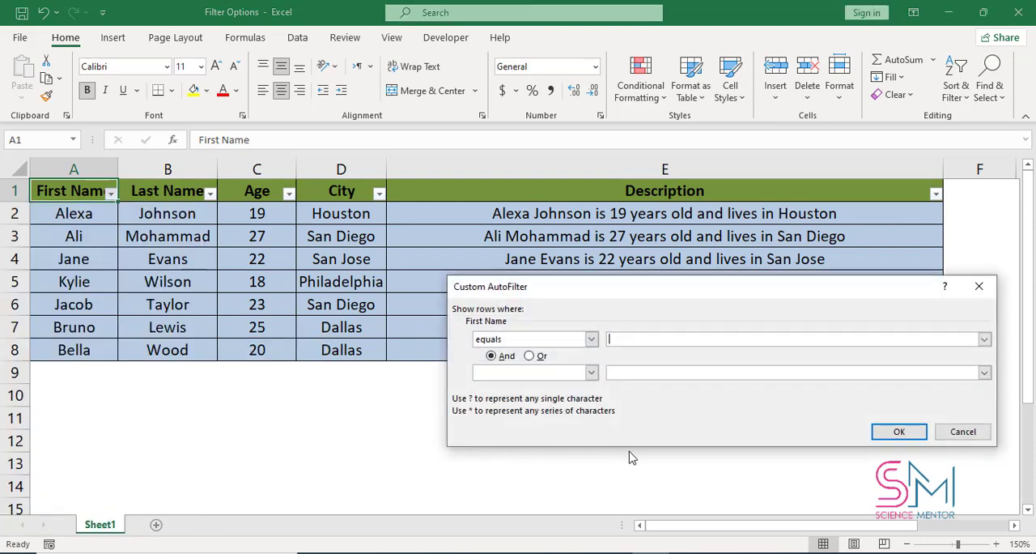
left_click(984, 371)
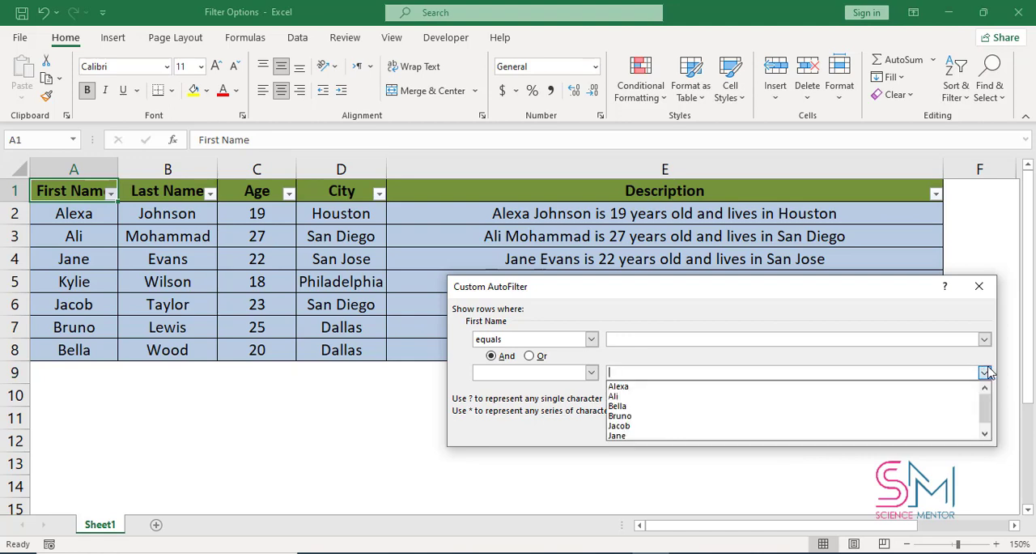
left_click(892, 328)
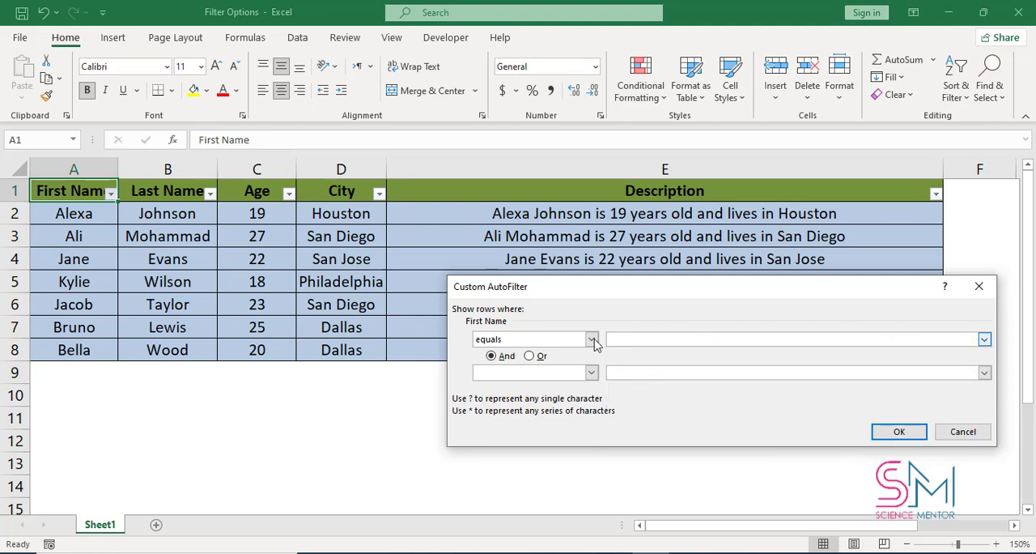
left_click(984, 338)
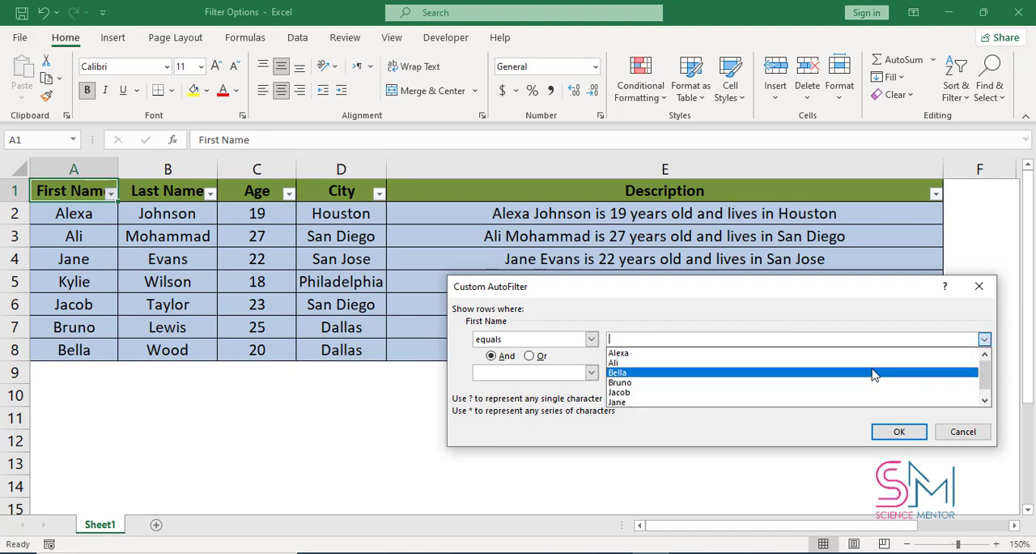
scroll(814, 378, "up", 1)
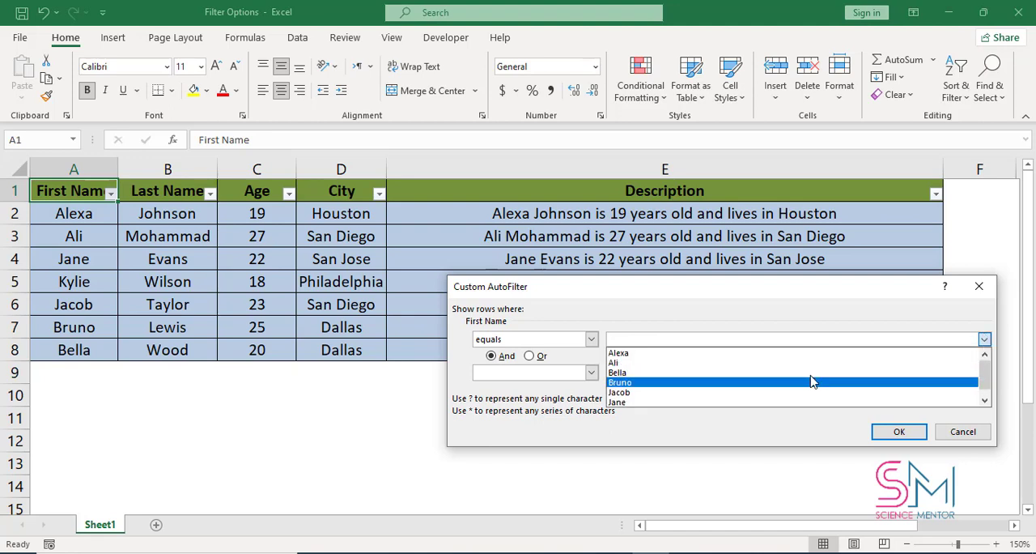
left_click(979, 289)
left_click(979, 289)
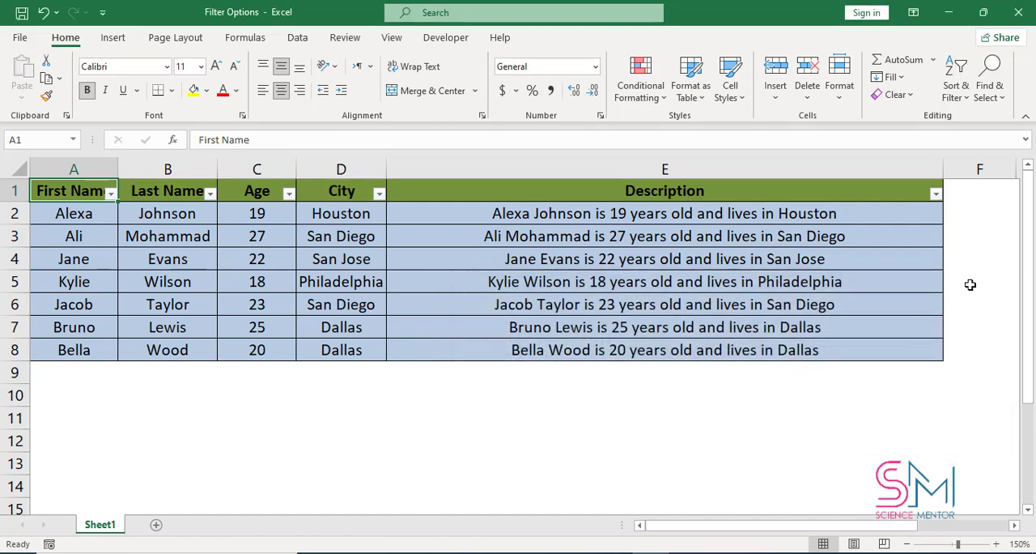
- Filter the First Name column to only the names in rows 2, 3 and 8
left_click(110, 193)
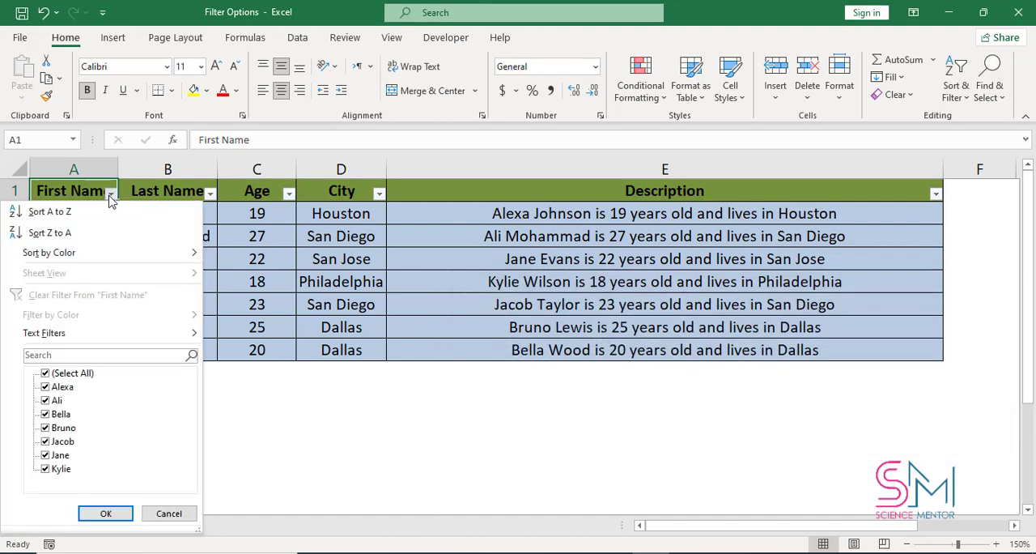
left_click(69, 373)
left_click(62, 387)
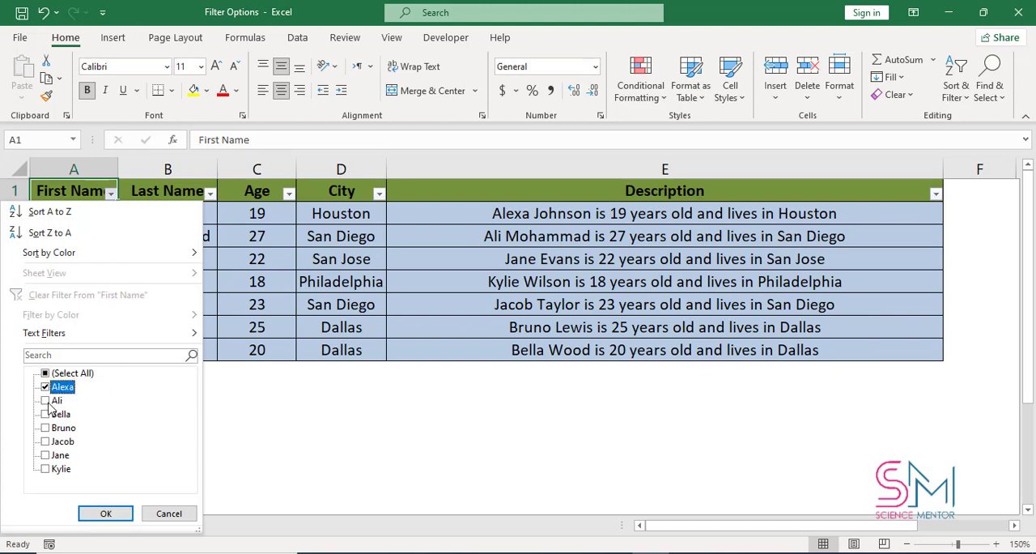
left_click(53, 401)
left_click(60, 455)
left_click(104, 513)
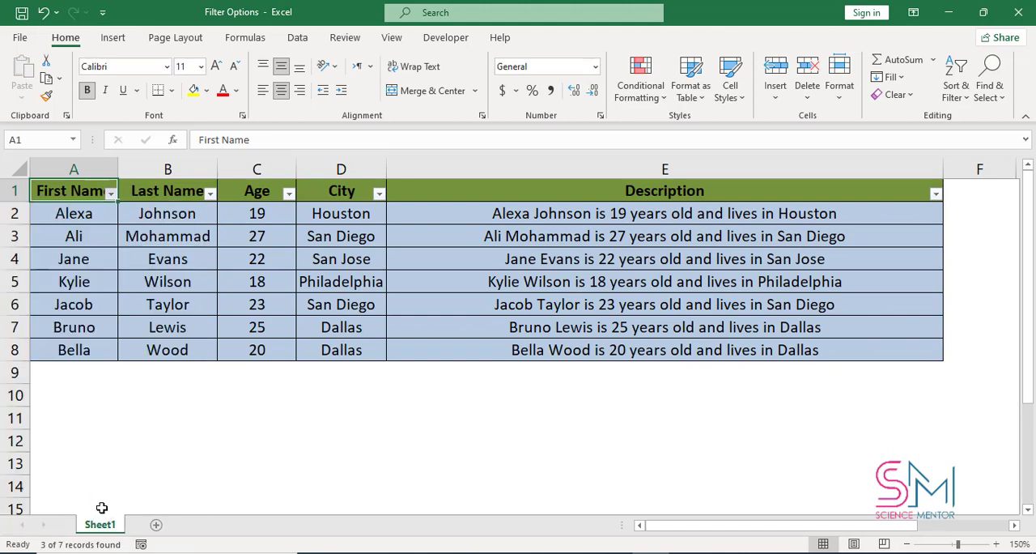
- Filter the Age column of the remaining rows to only the value 20
left_click(289, 194)
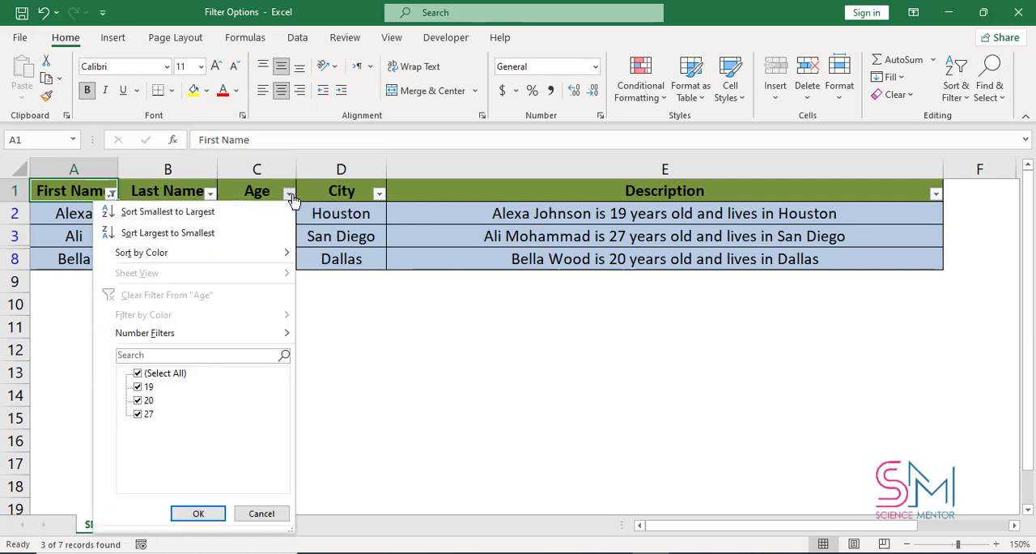
left_click(154, 373)
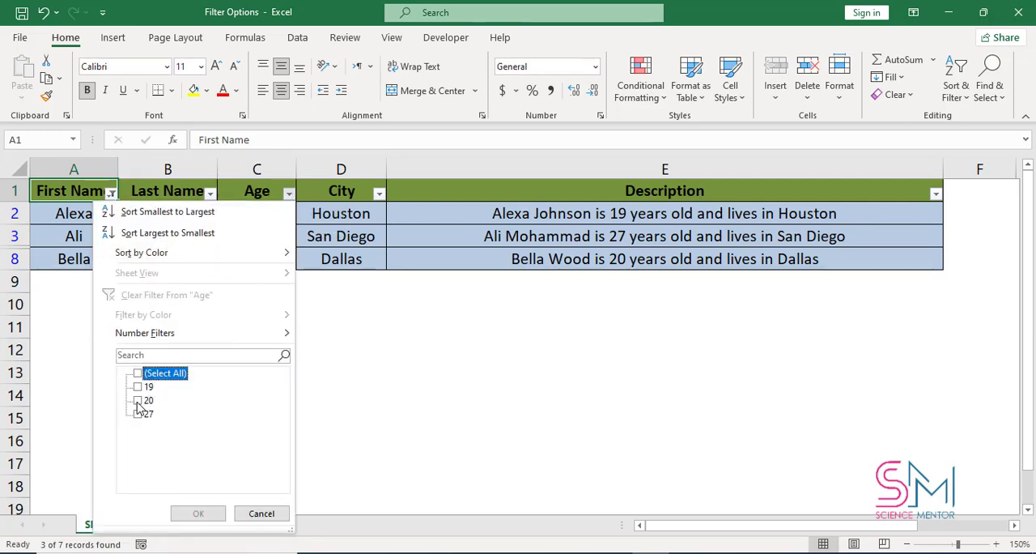
left_click(137, 400)
left_click(194, 513)
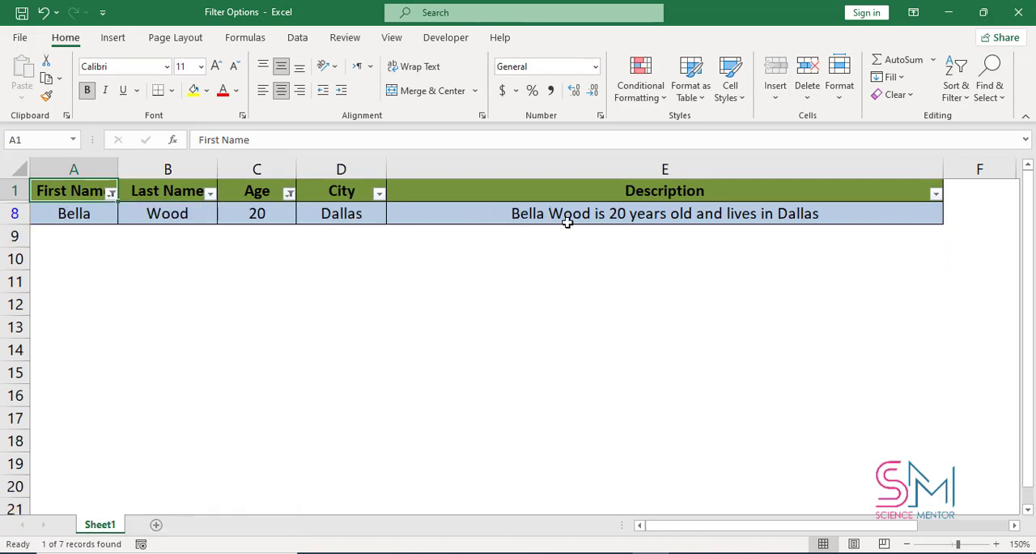
- Clear all filters from the table and select the First Name header cell
left_click(958, 91)
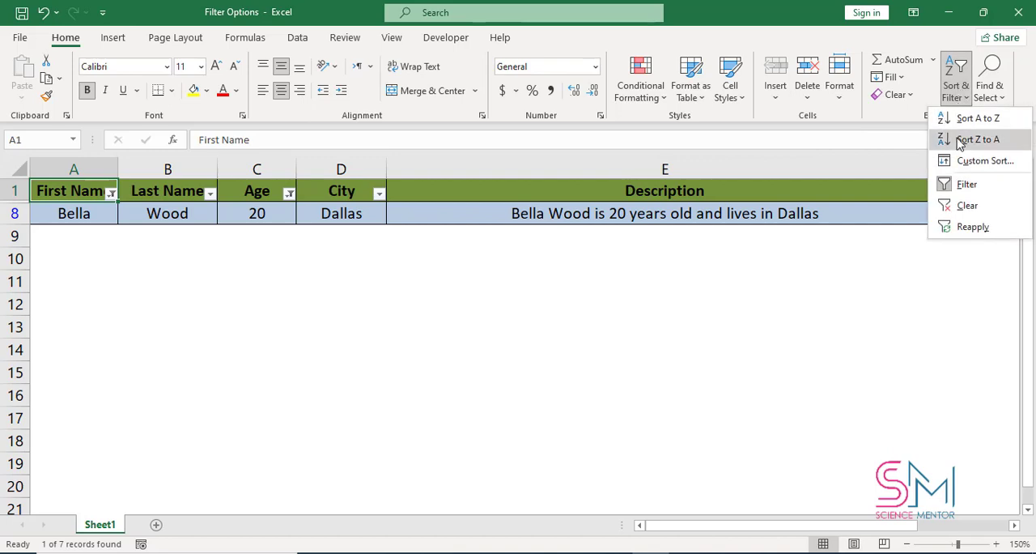
left_click(967, 207)
left_click(256, 394)
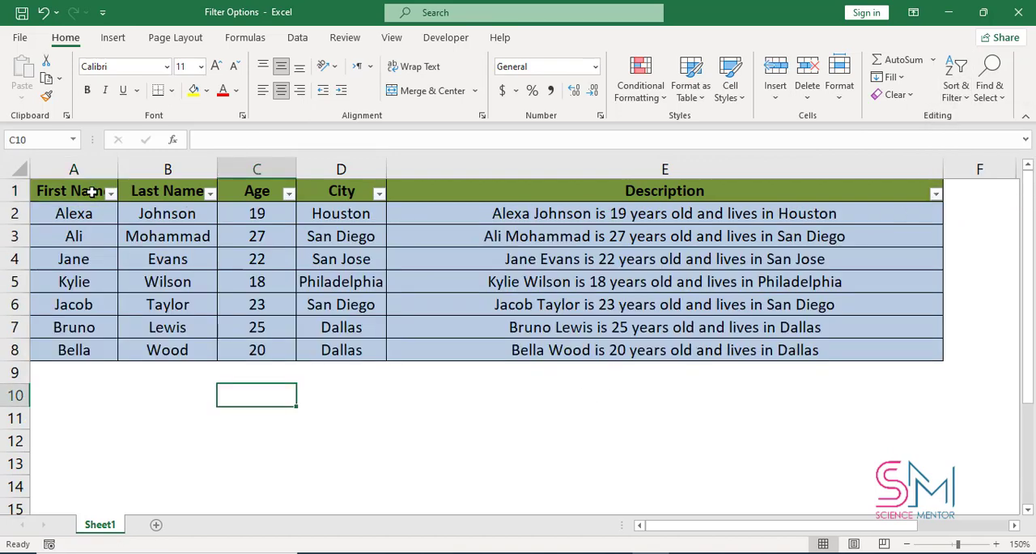
left_click(91, 192)
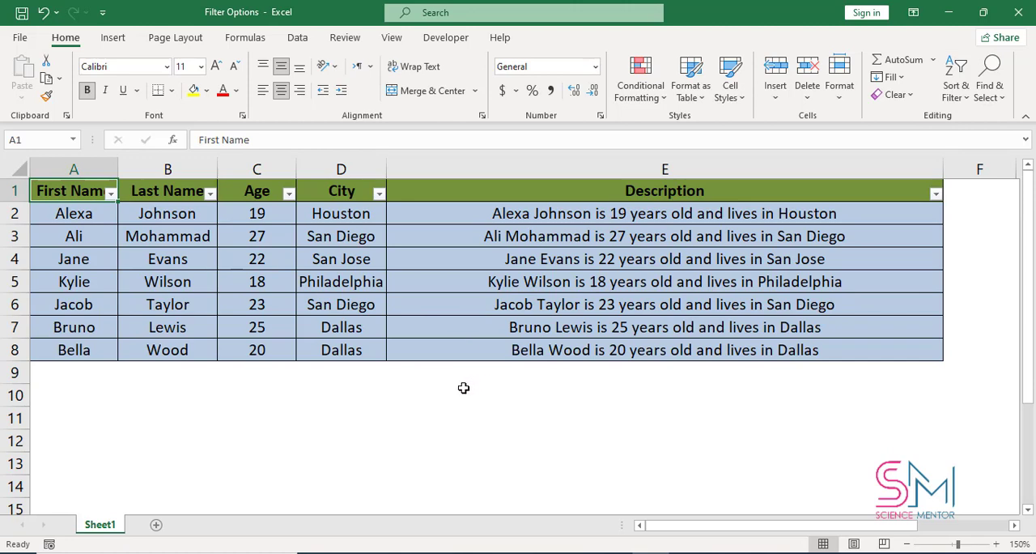
- Apply a custom text filter to the First Name column so it equals the first name in row 4
left_click(111, 193)
mouse_move(134, 340)
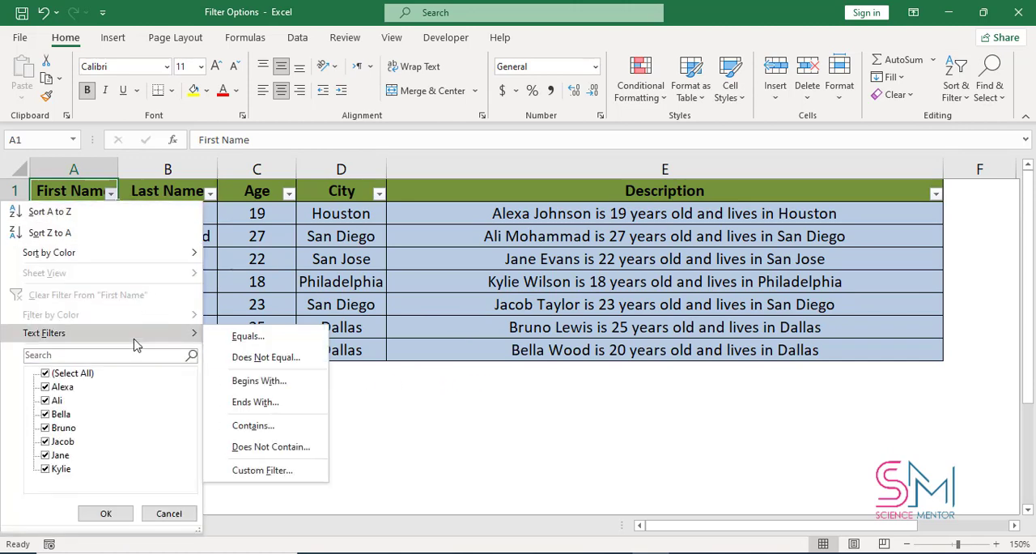
left_click(315, 471)
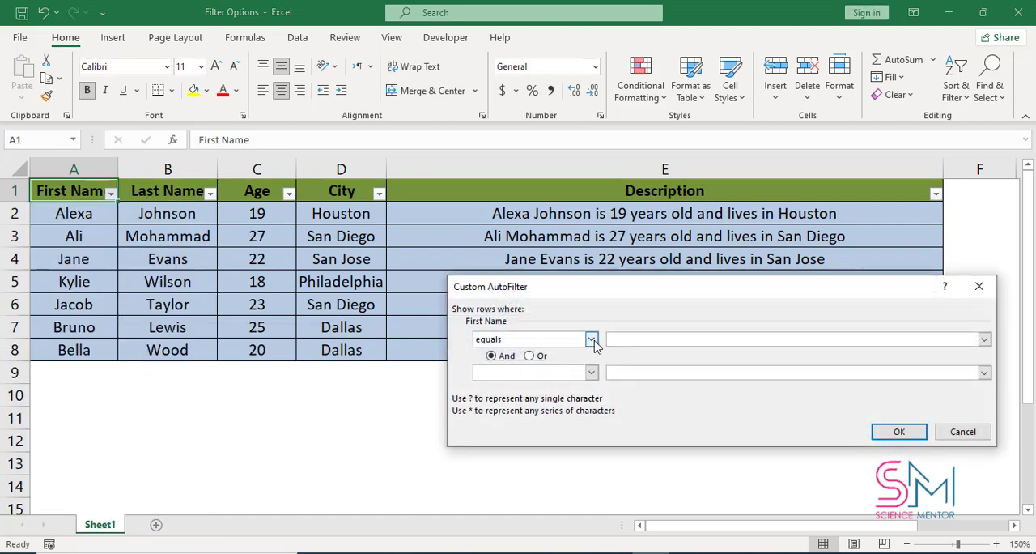
left_click(592, 339)
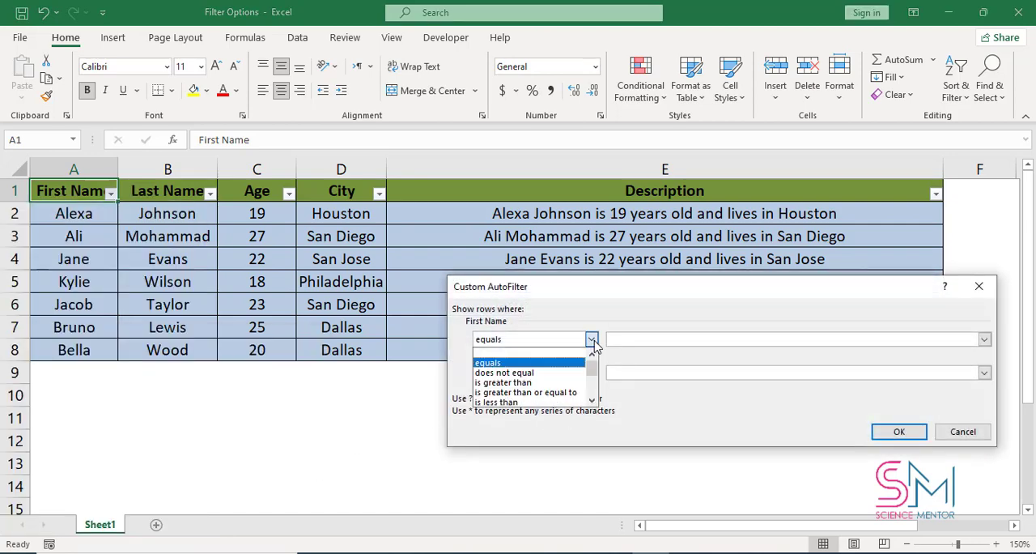
left_click(591, 340)
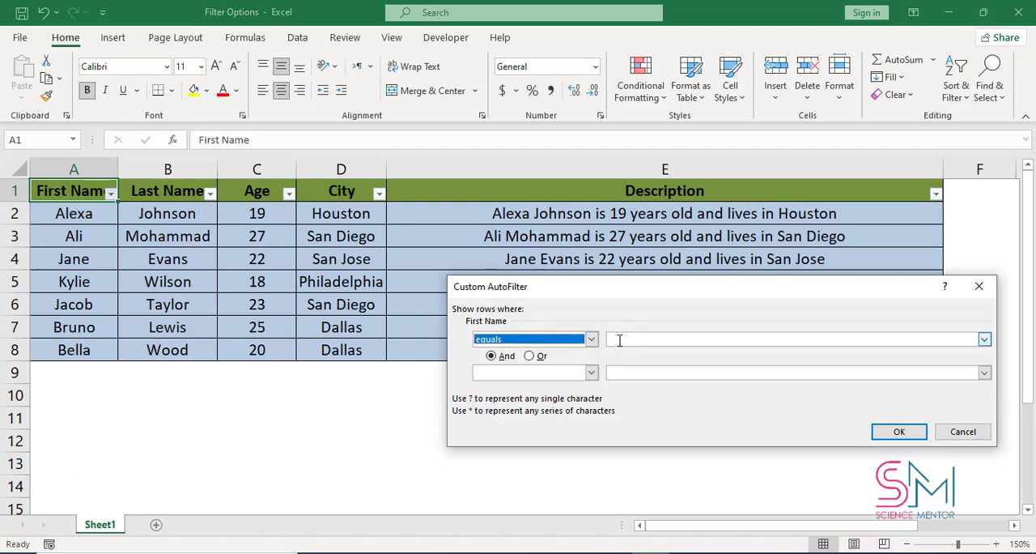
left_click(619, 340)
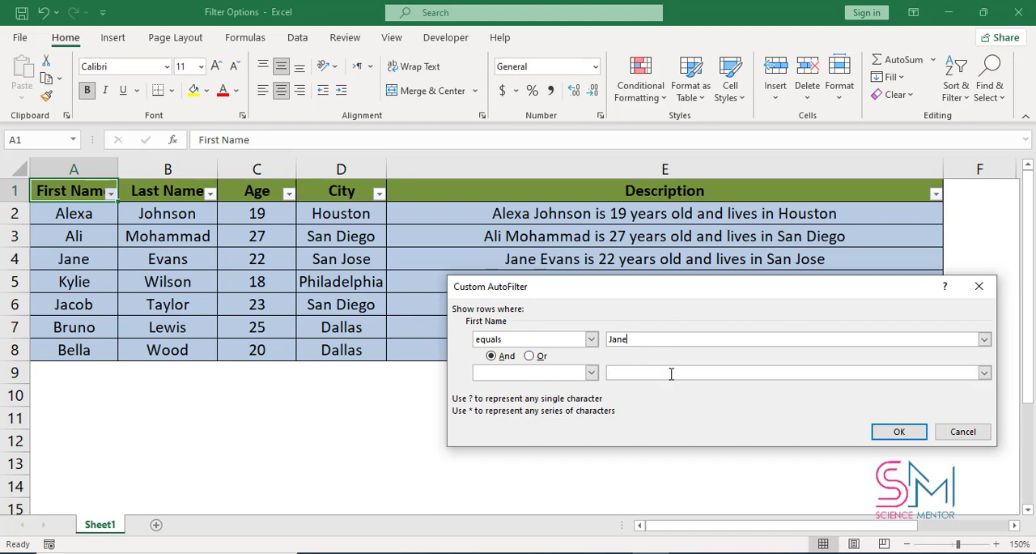
left_click(899, 431)
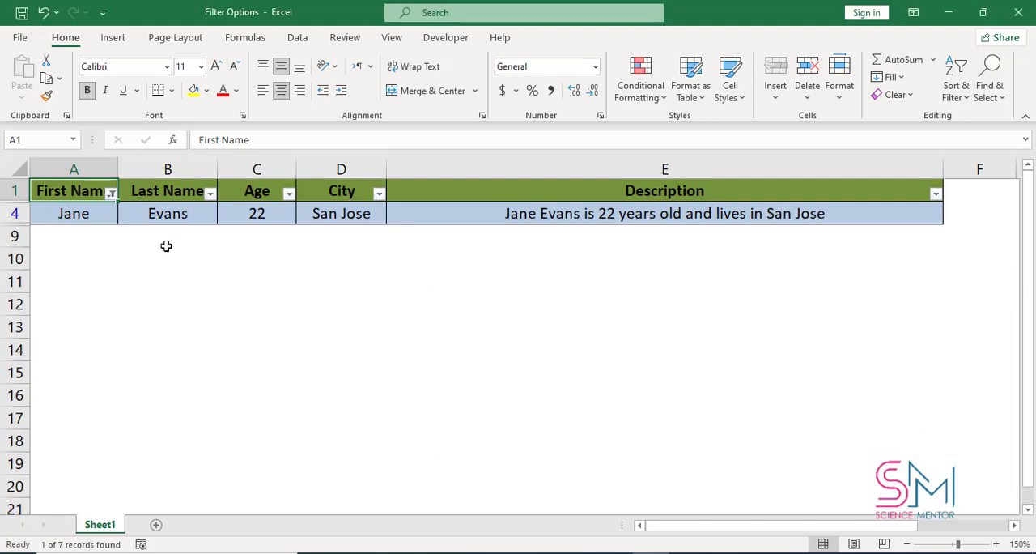
- Add a new record below the filtered table by entering a person's first name in A9 and last name in B9
left_click(90, 235)
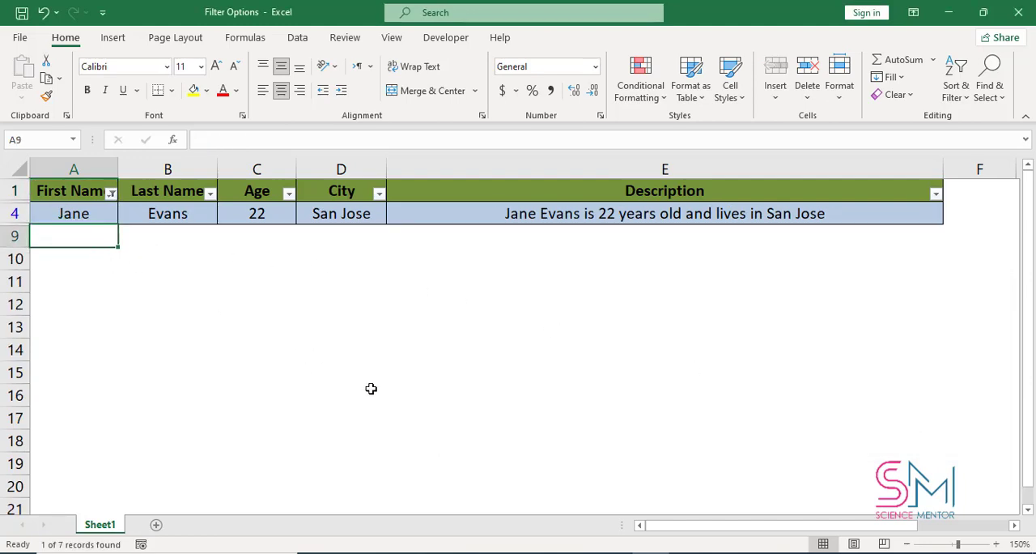
type("Adam")
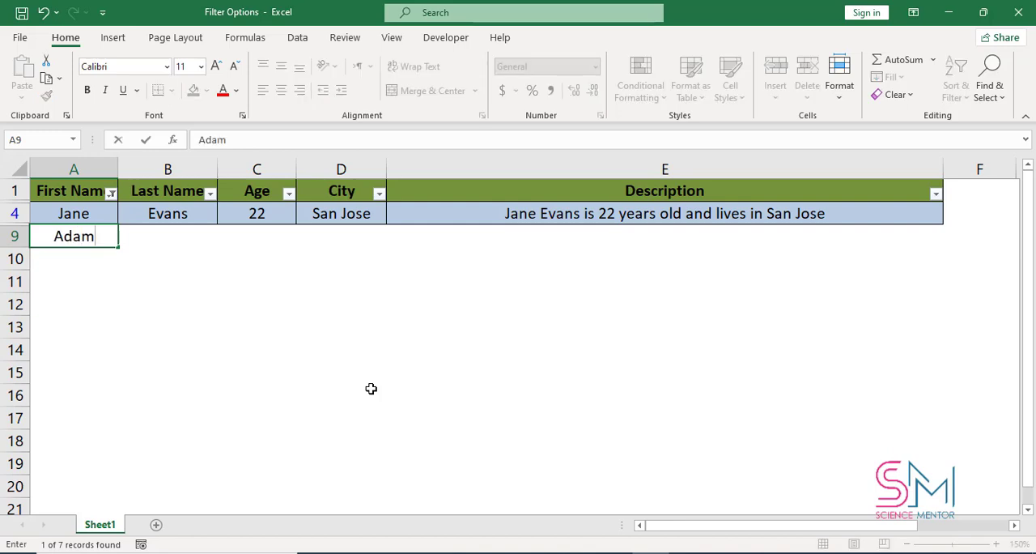
key("Tab")
type("Jordan")
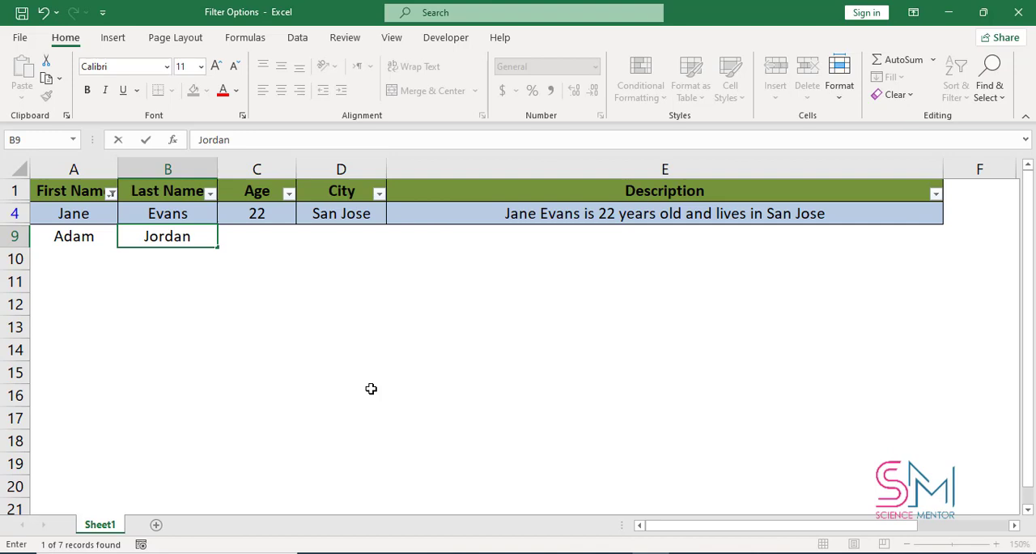
key("Return")
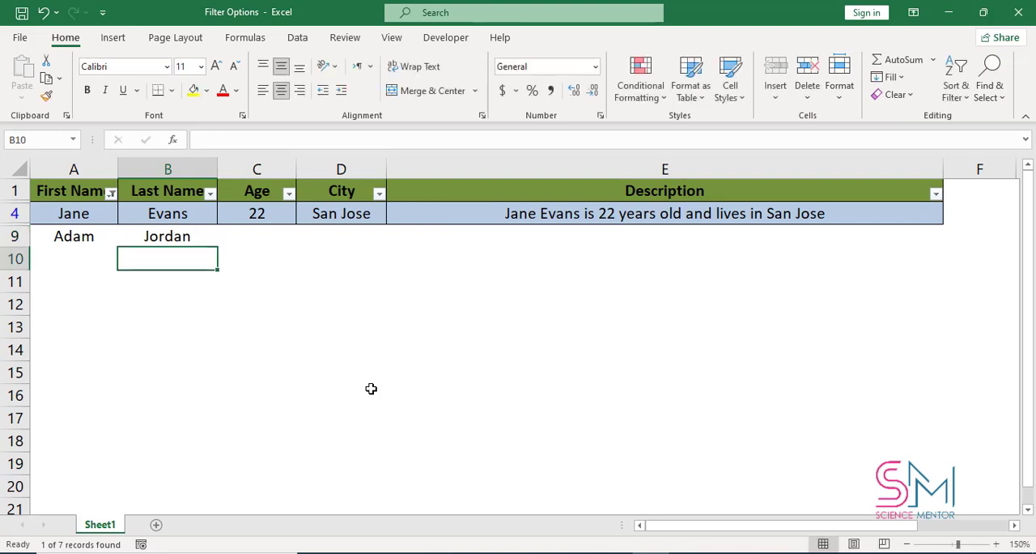
- Reapply the current filter so that it includes the newly added row 9
left_click(374, 392)
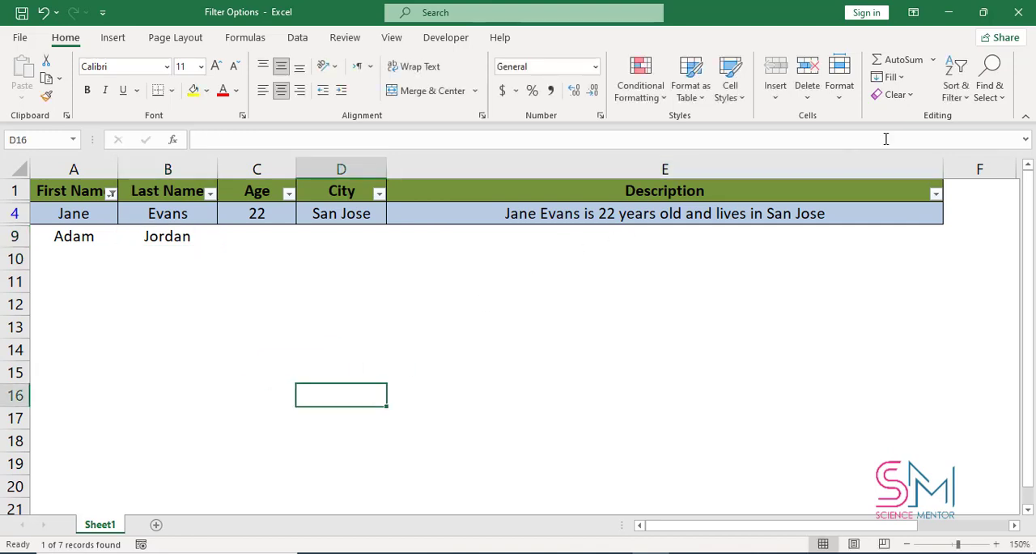
left_click(956, 91)
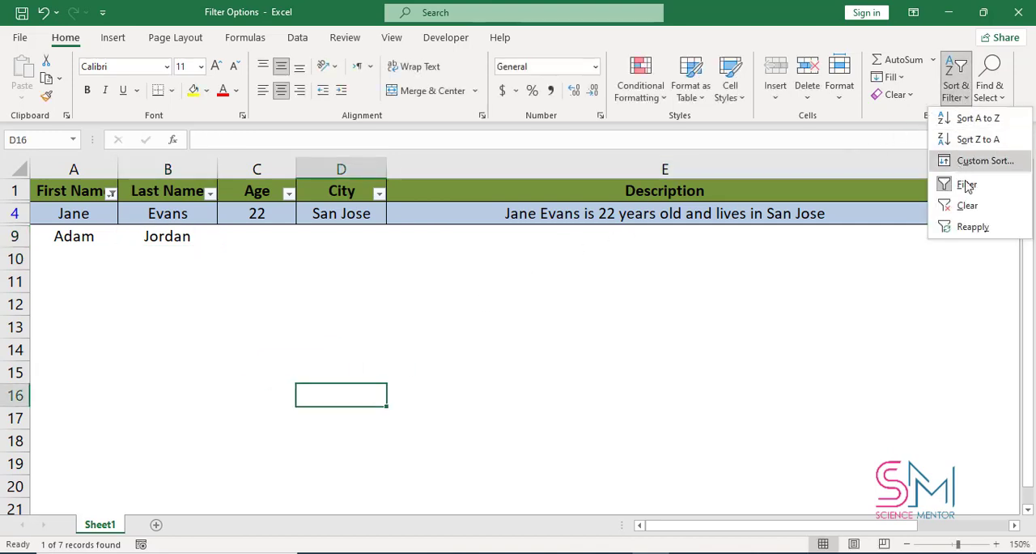
left_click(997, 235)
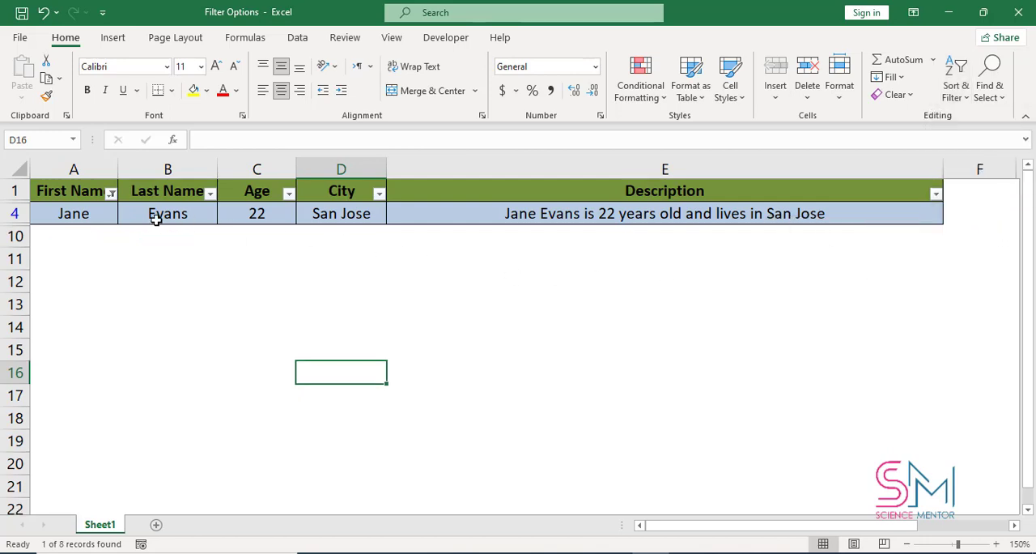
- Add the new first name from row 9 to the values shown by the First Name filter
left_click(112, 194)
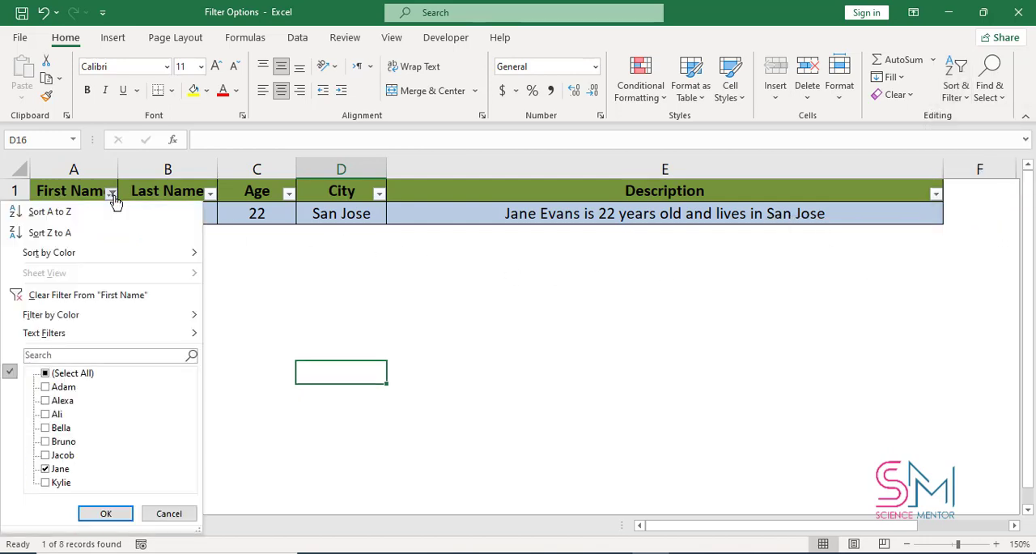
left_click(63, 387)
left_click(105, 513)
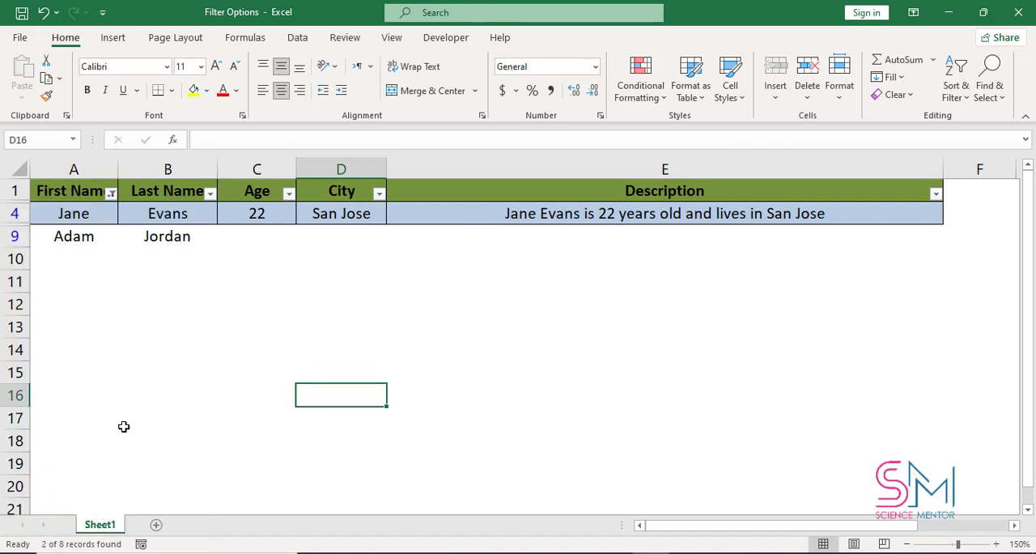
- Clear the filter from the table and turn off filtering for the header row
left_click(961, 98)
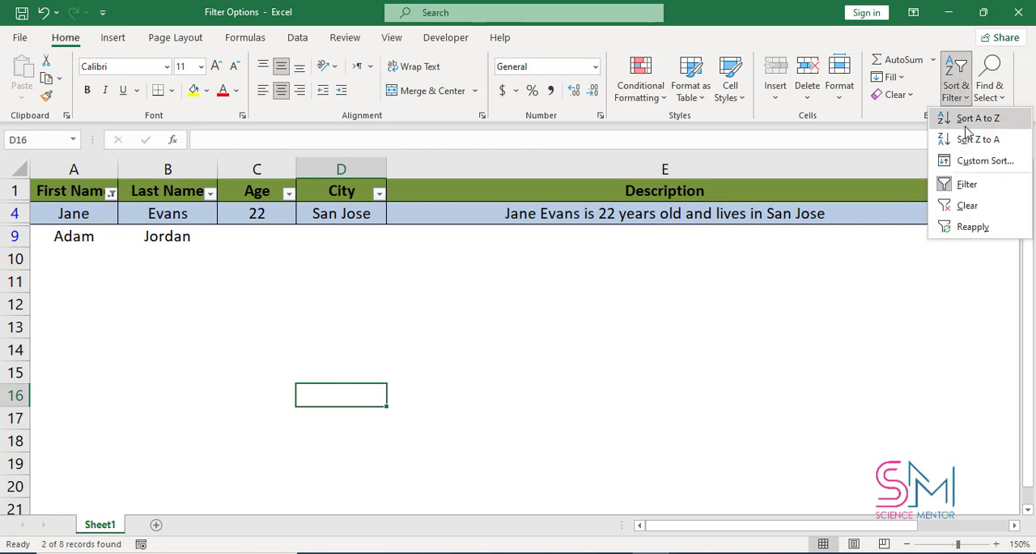
left_click(968, 206)
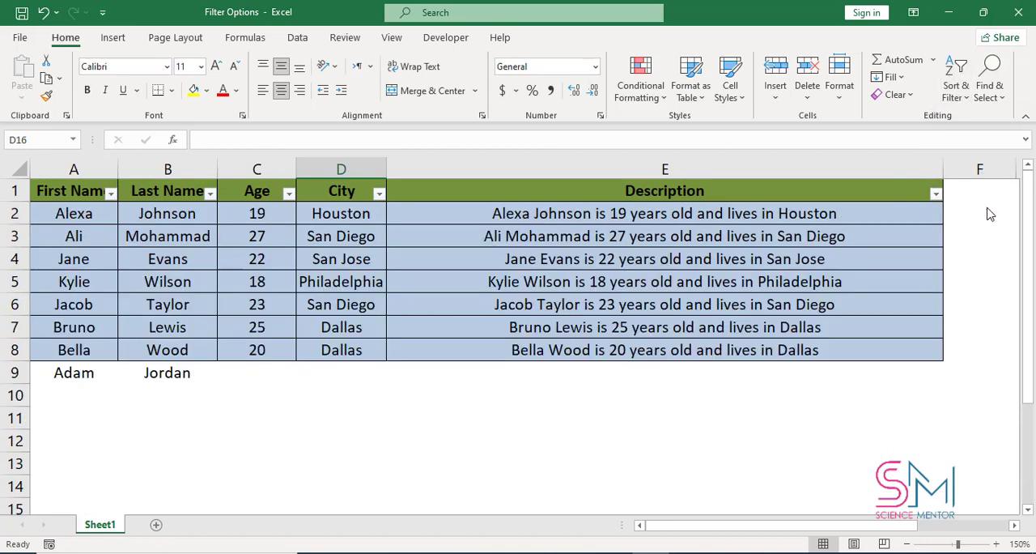
left_click(963, 97)
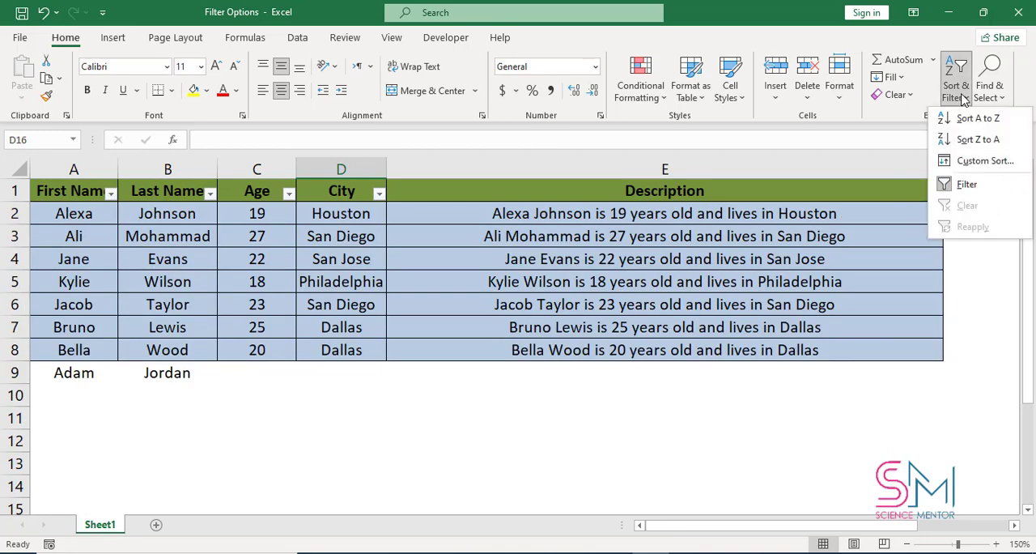
left_click(968, 186)
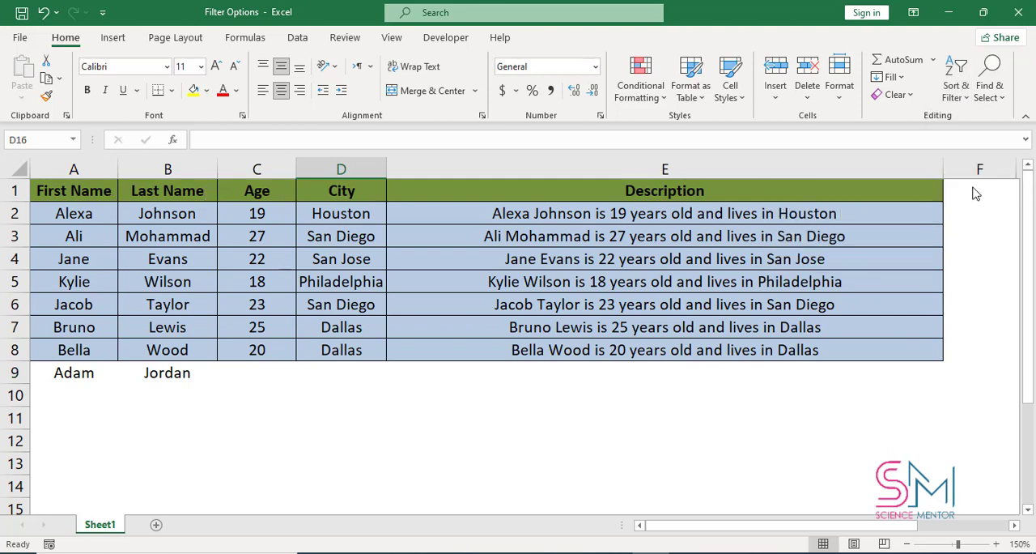